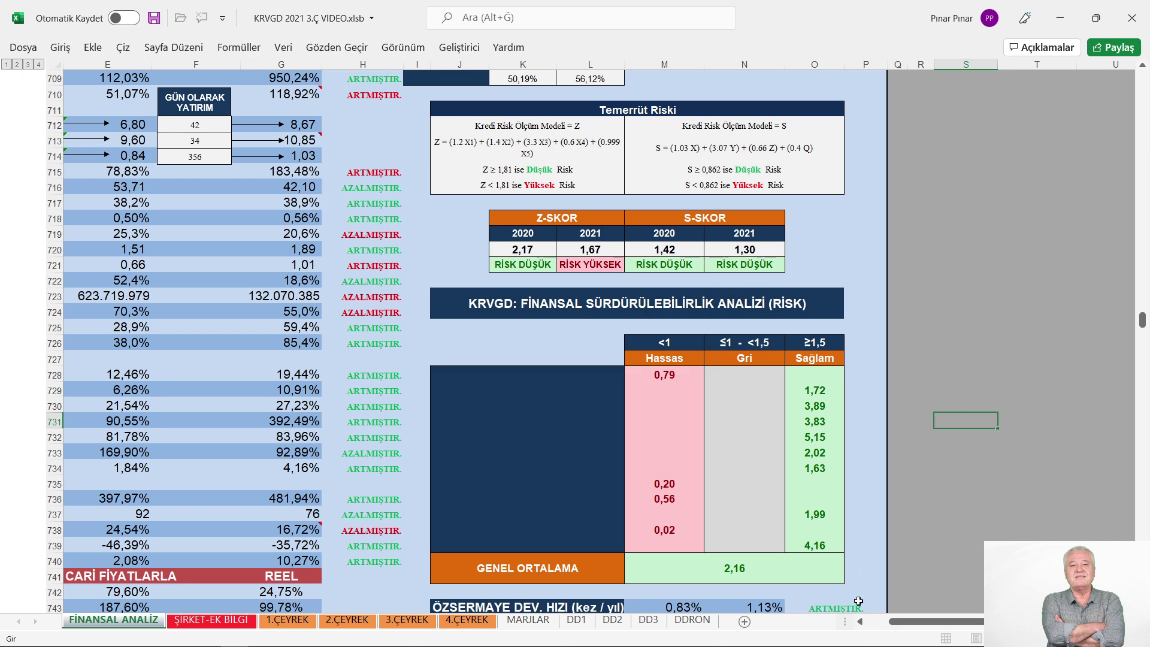
- Return to the main menu area at the start of the FİNANSAL ANALİZ sheet from the FON KAYNAK KULLANIMI section
click(867, 623)
scroll(359, 455, down, 10)
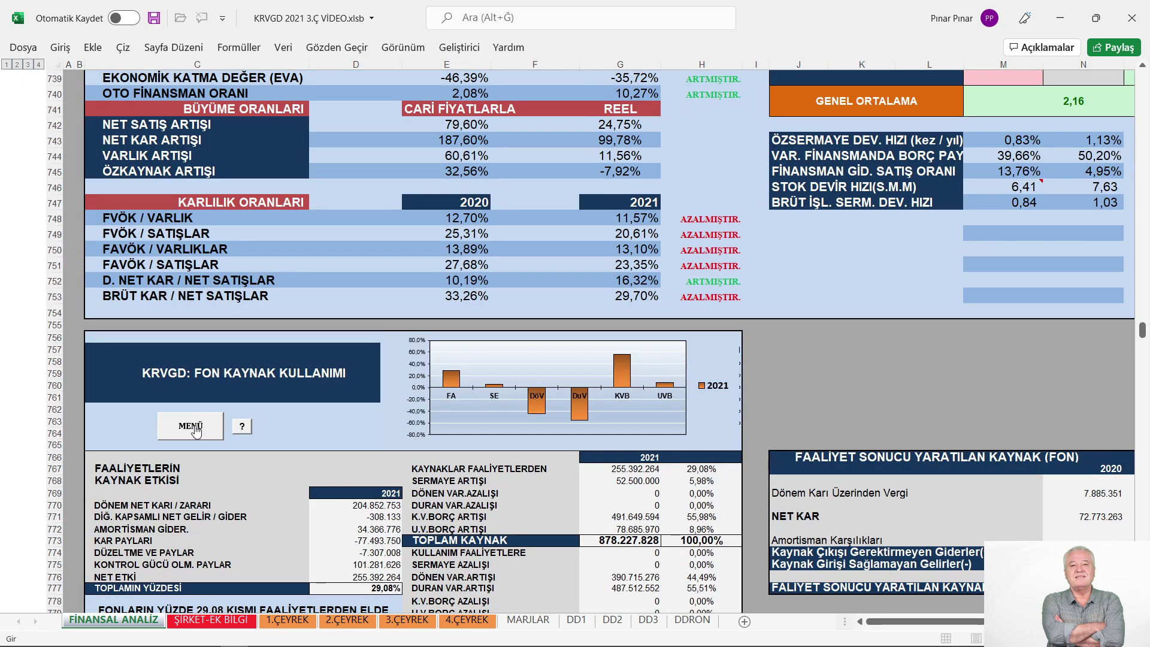
click(191, 426)
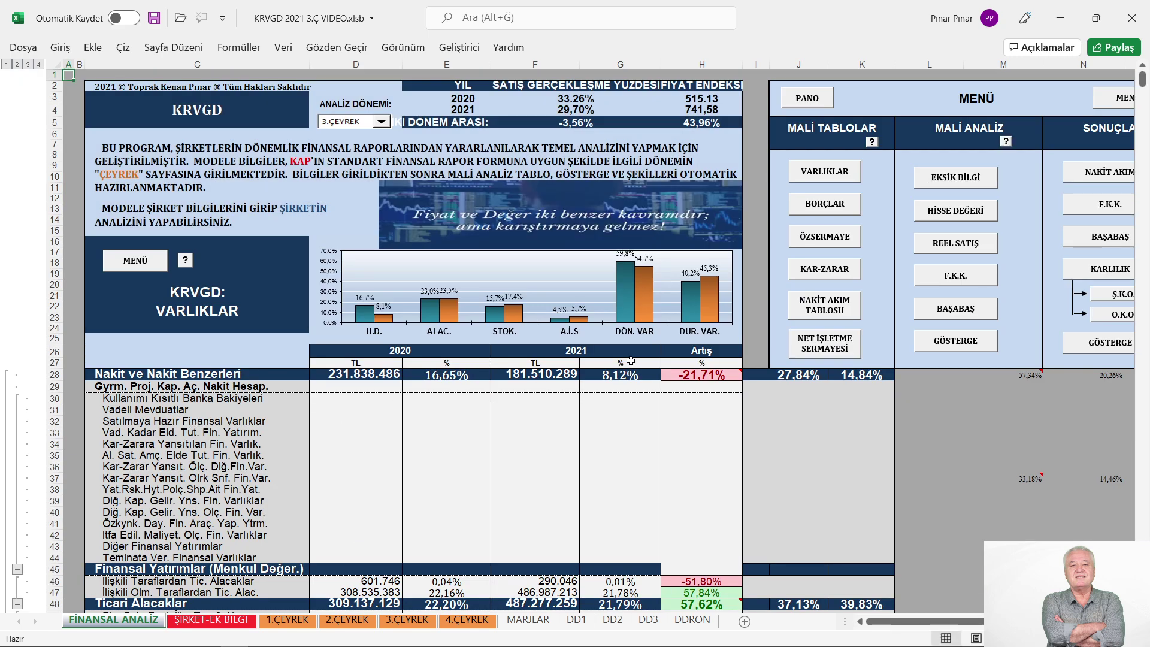
- Review the current asset items in the VARLIKLAR table, from Nakit ve Nakit Benzerleri to TOPLAM DÖNEN VARLIKLAR, comparing 2020 with 2021
scroll(658, 353, down, 3)
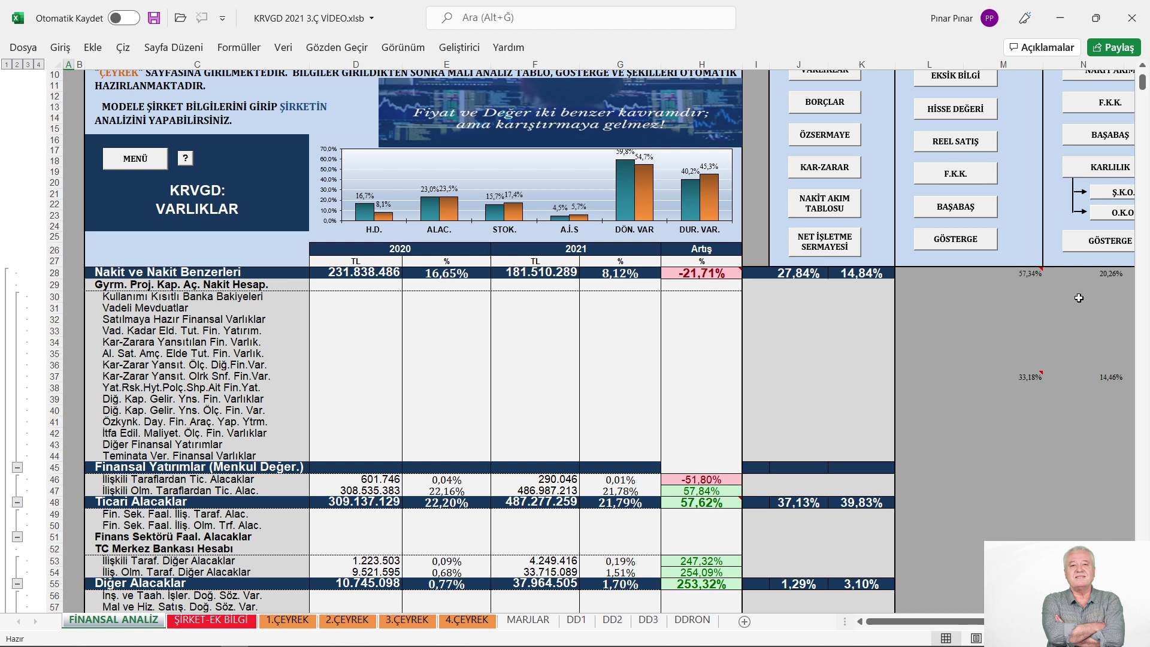
scroll(1020, 316, down, 4)
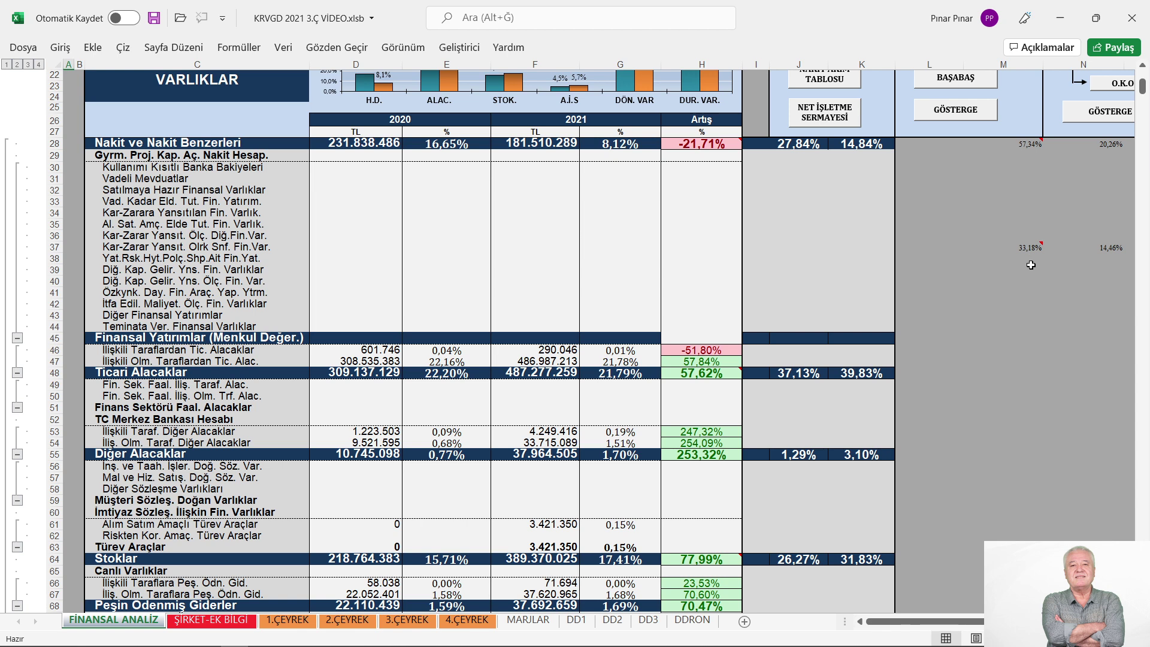
scroll(1031, 265, down, 4)
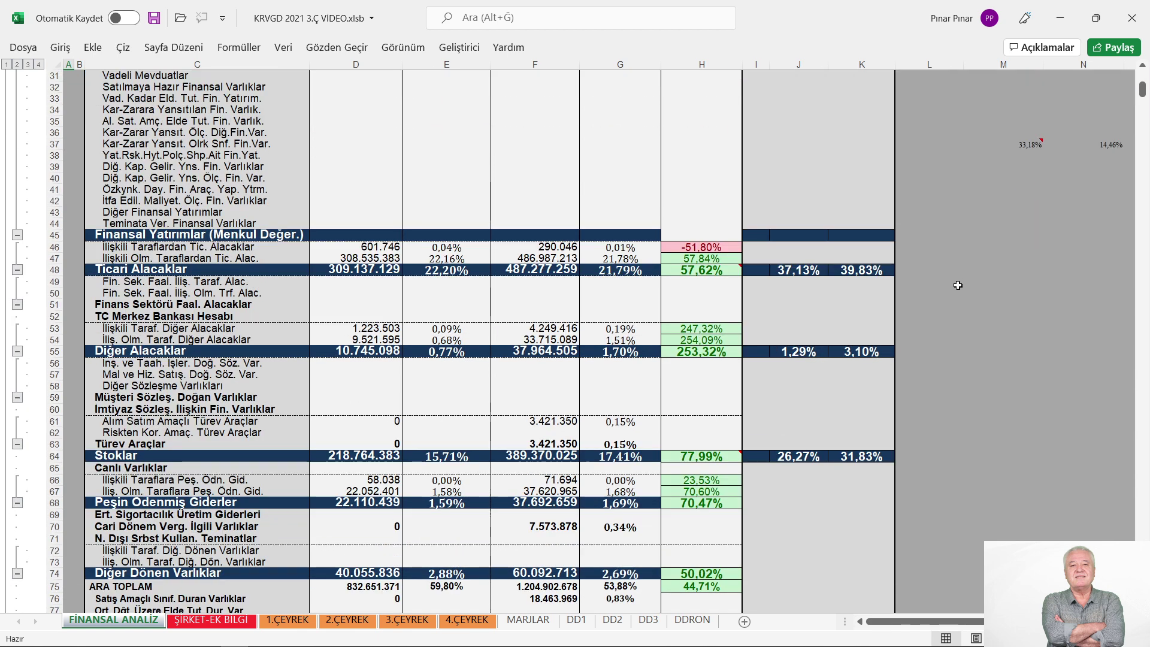
scroll(622, 341, down, 1)
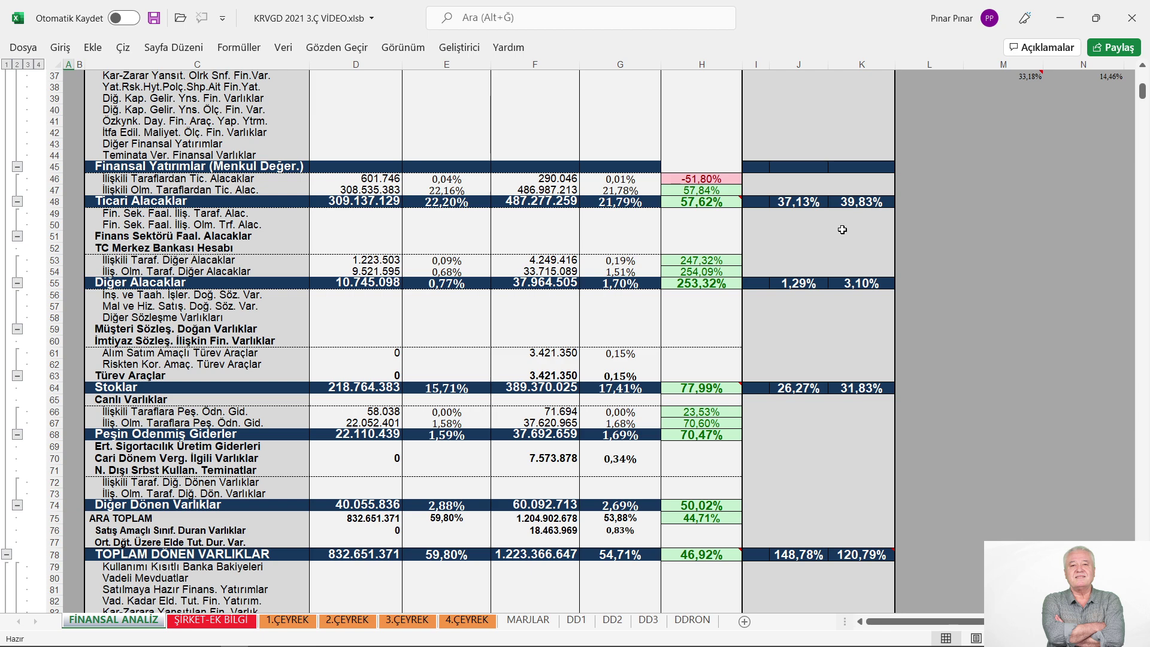
scroll(842, 229, down, 2)
scroll(842, 230, down, 4)
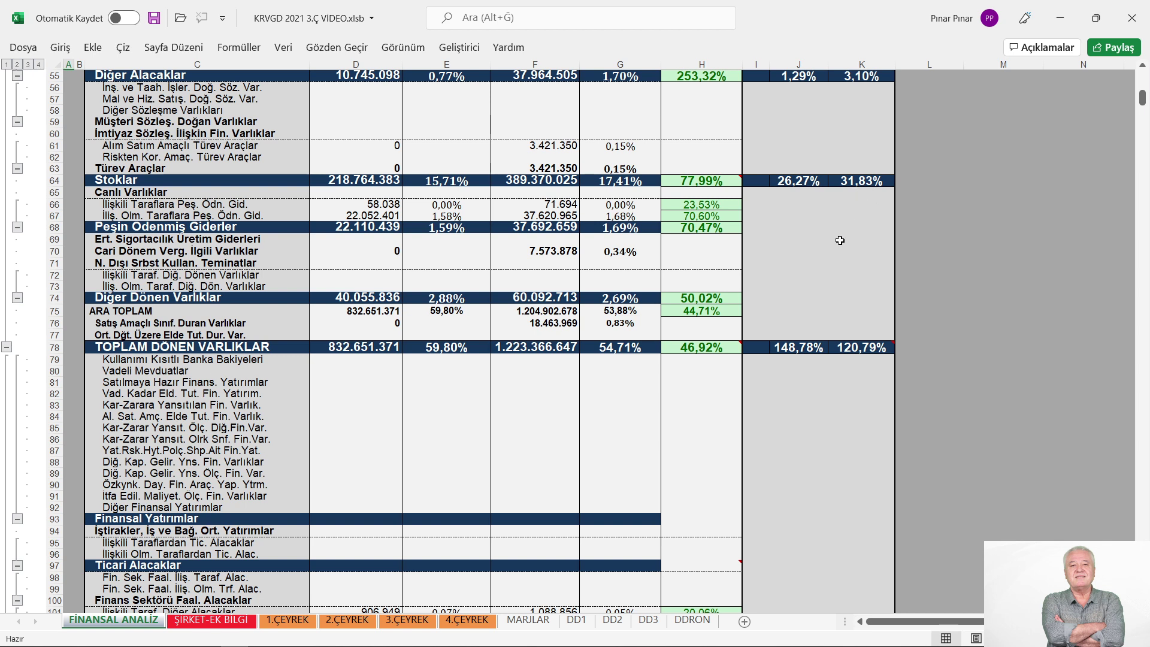
scroll(836, 239, down, 3)
scroll(498, 331, down, 3)
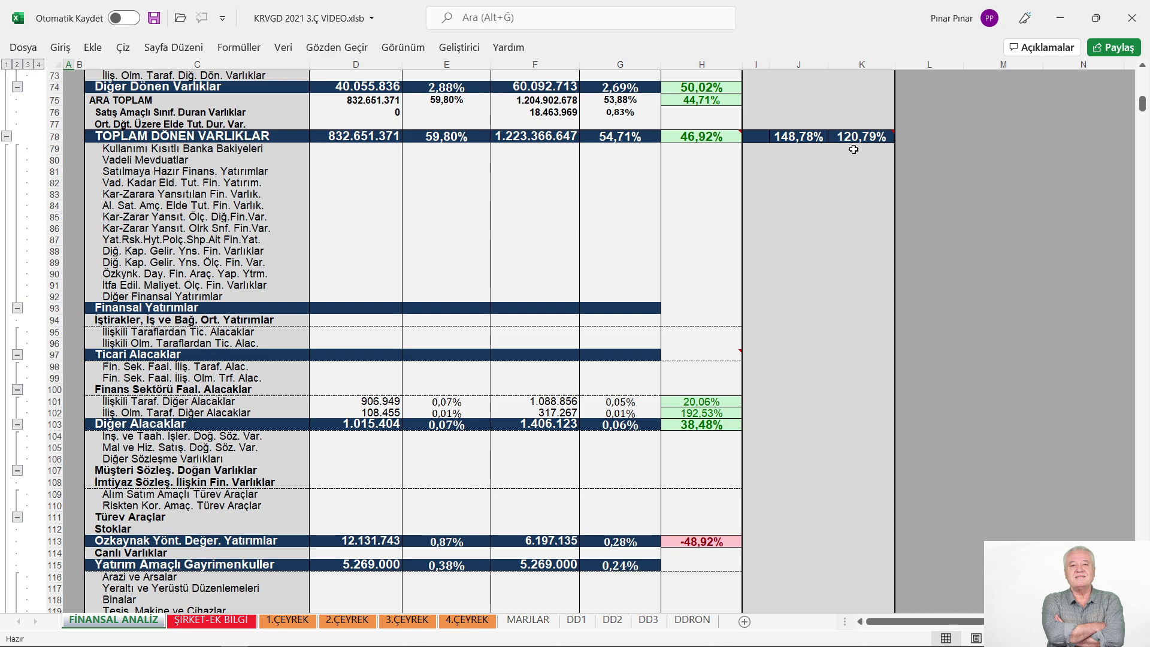
- Review the fixed asset items in the VARLIKLAR table through TOPLAM DURAN VARLIKLAR, Birikmiş Amortismanlar and TOPLAM AKTİFLER
scroll(853, 153, down, 7)
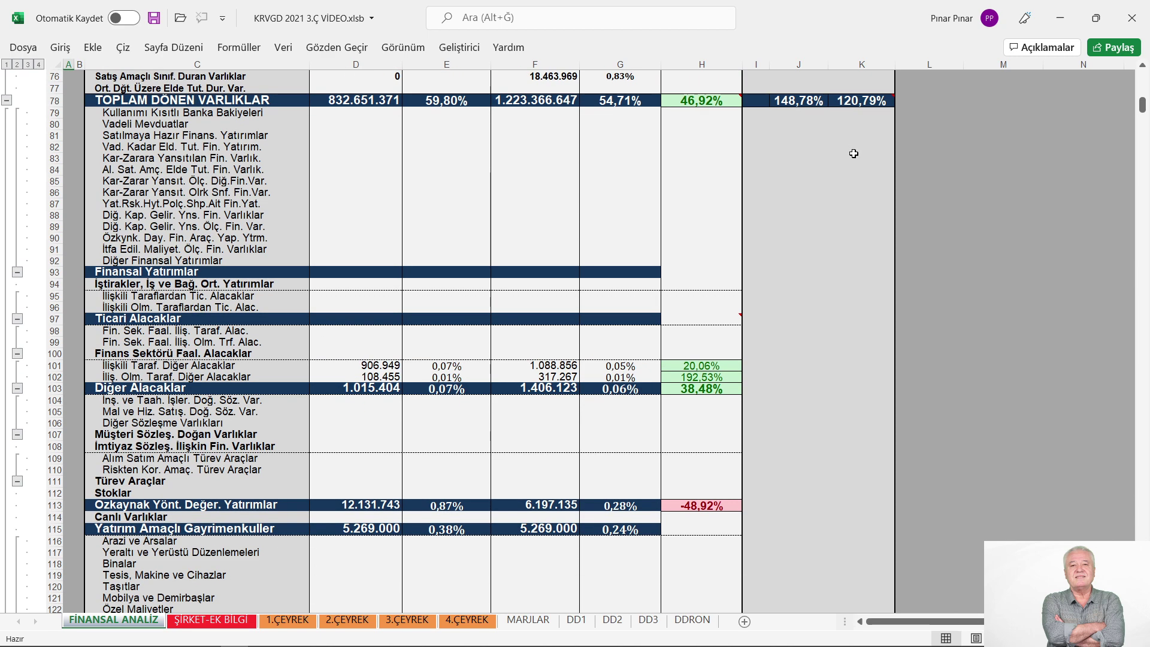
scroll(645, 255, down, 6)
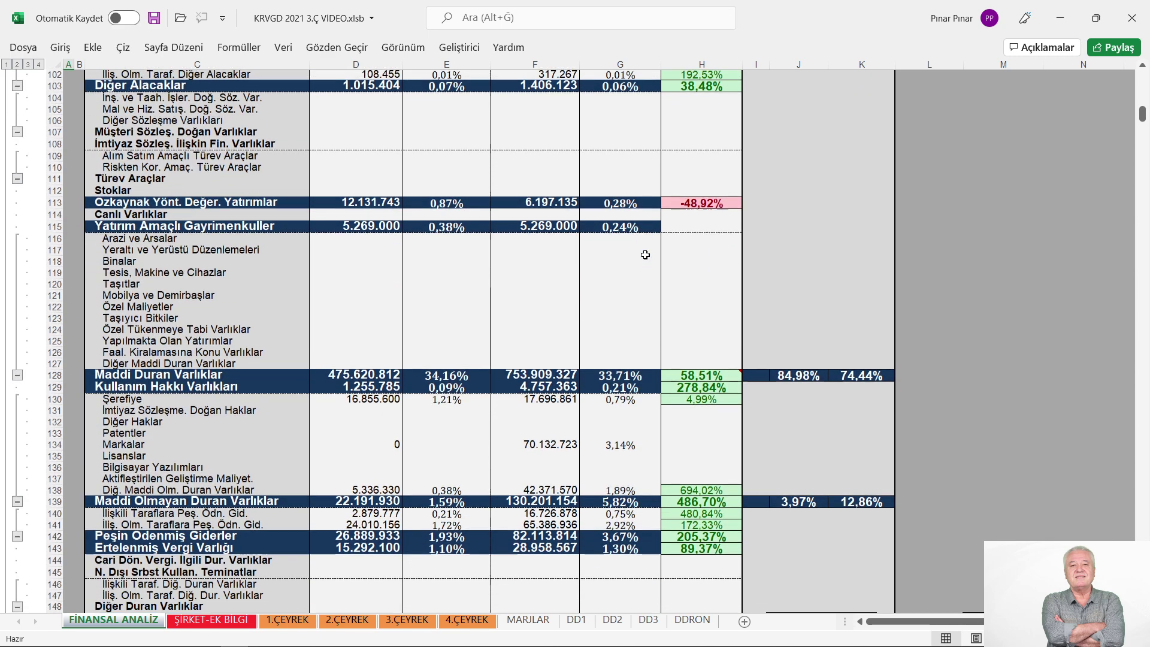
scroll(645, 255, down, 4)
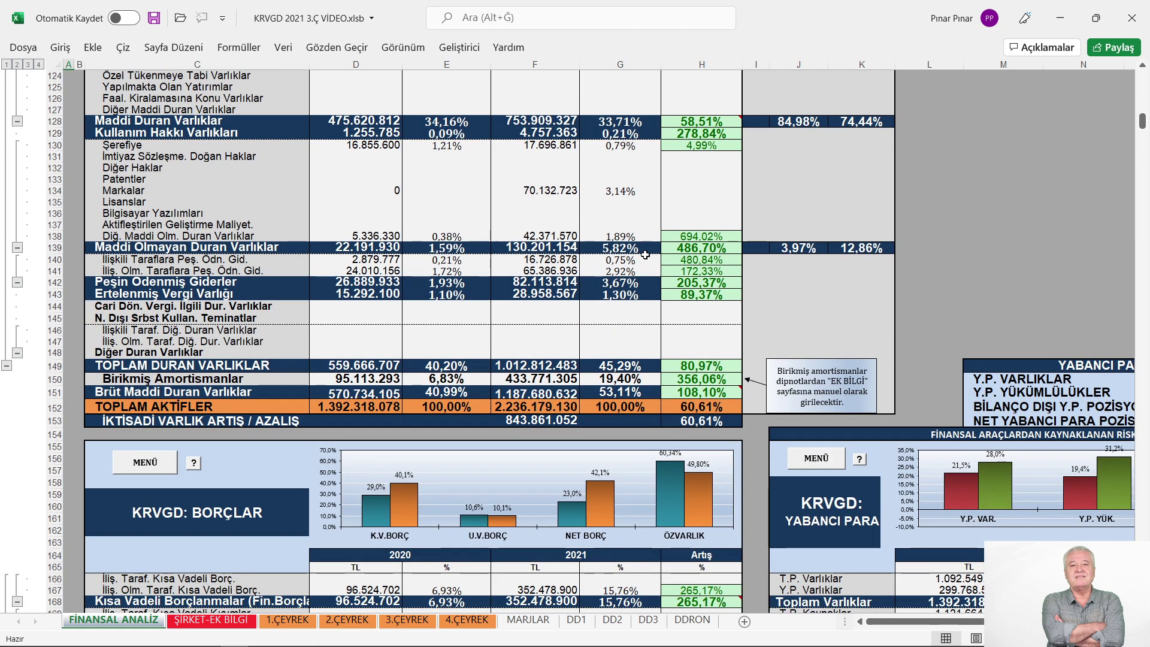
scroll(645, 255, down, 3)
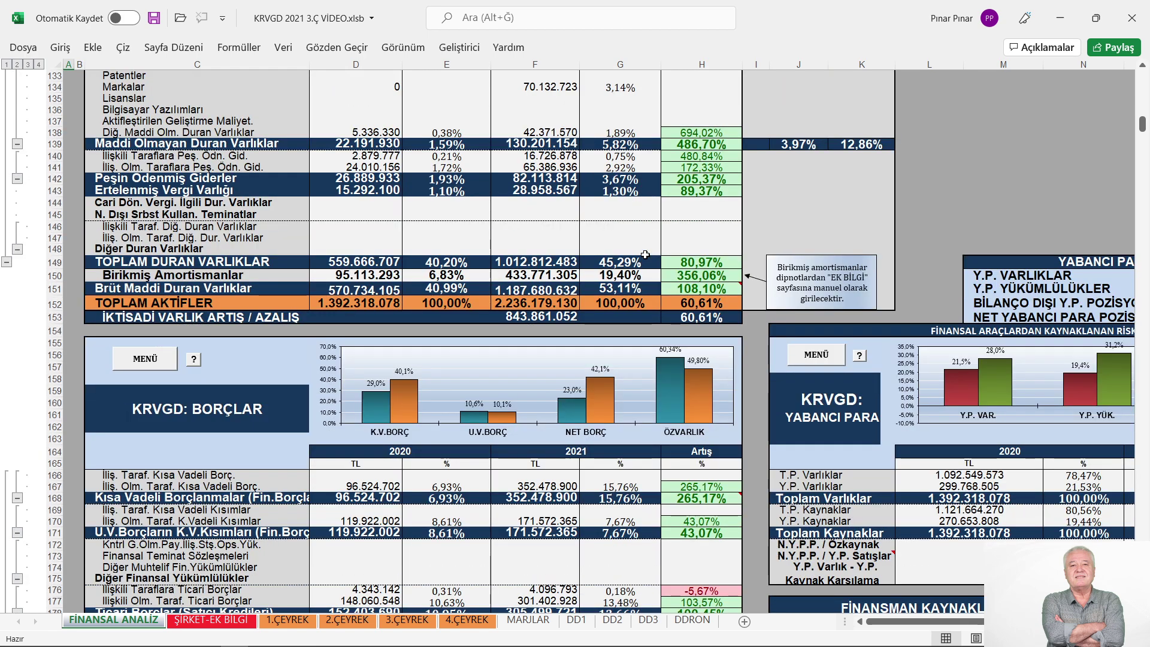
scroll(645, 255, down, 1)
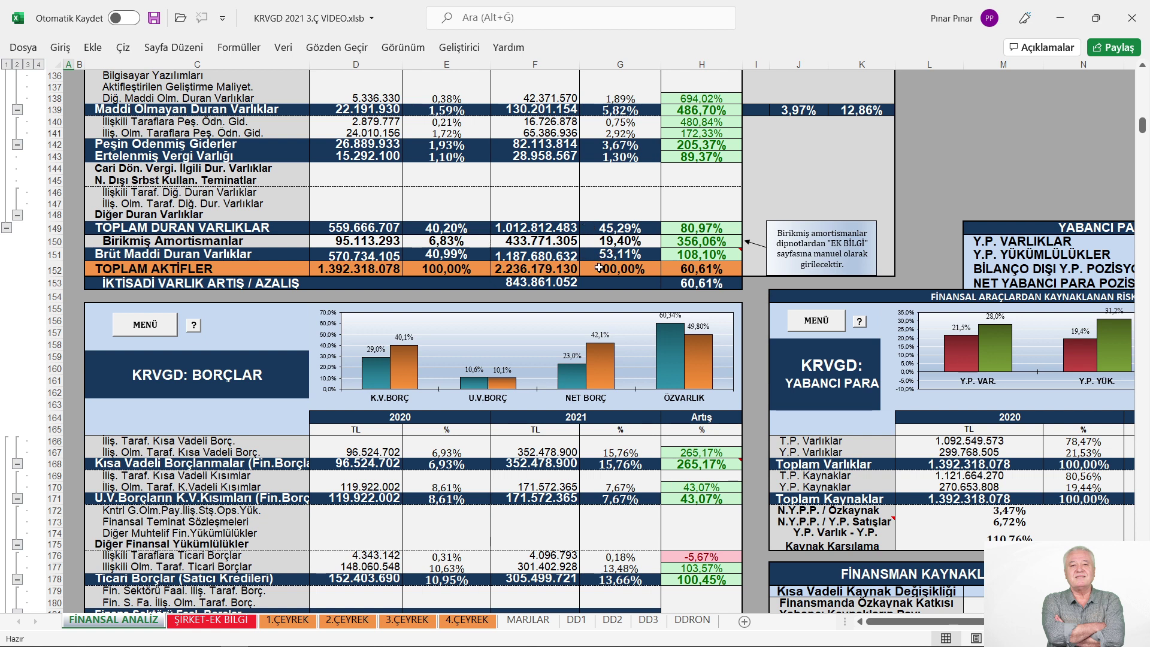
scroll(599, 267, down, 1)
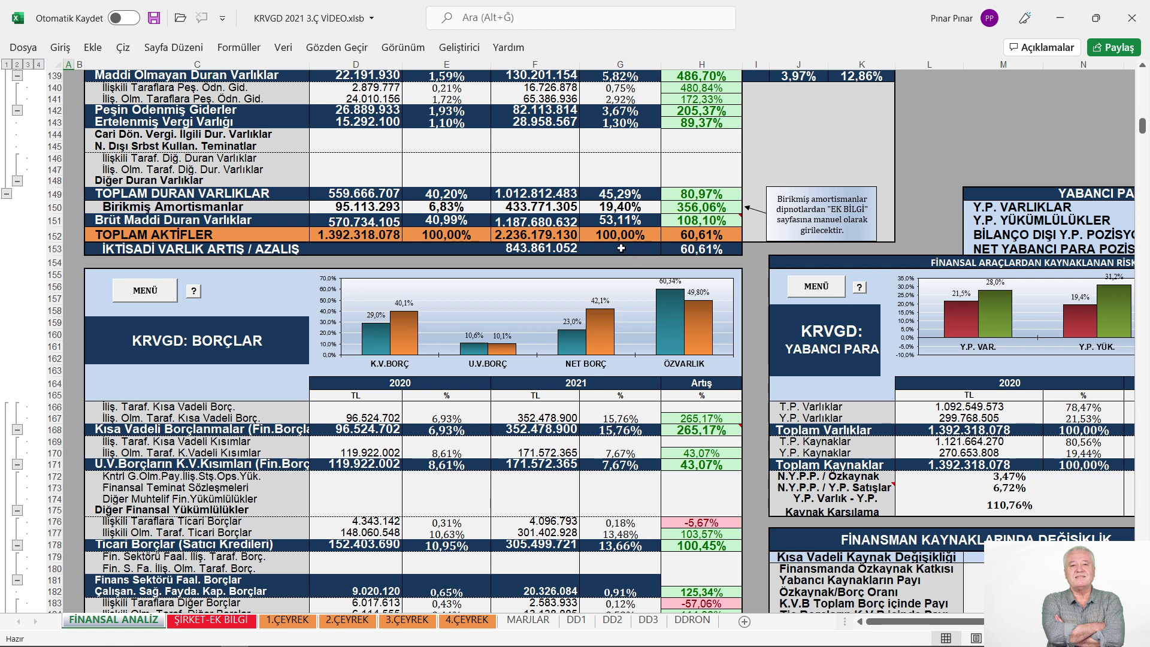
scroll(621, 248, down, 2)
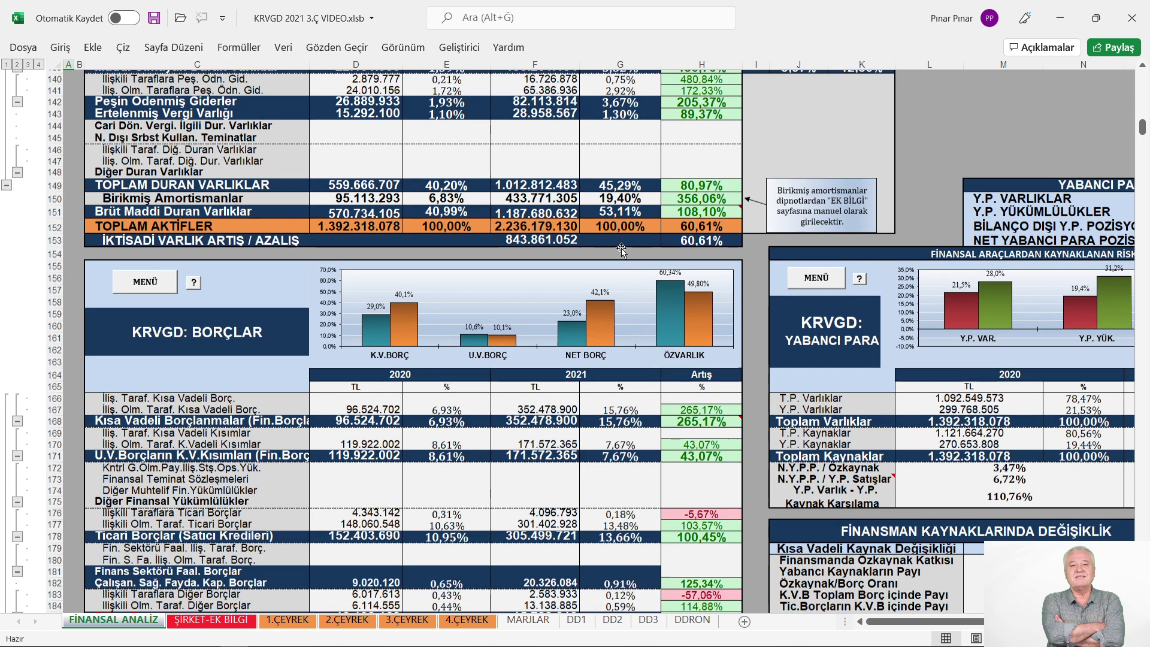
- Examine the BORÇLAR chart and the short-term debt items through KISA VADELİ BORÇLAR for 2020 and 2021
scroll(621, 248, down, 3)
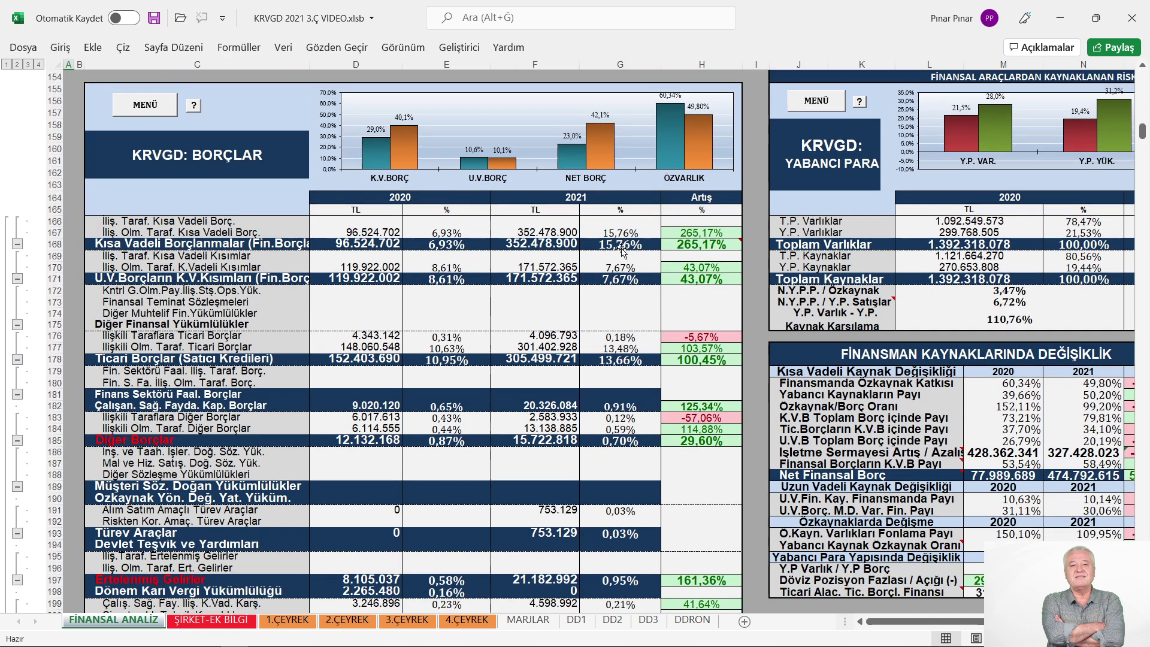
scroll(621, 252, down, 1)
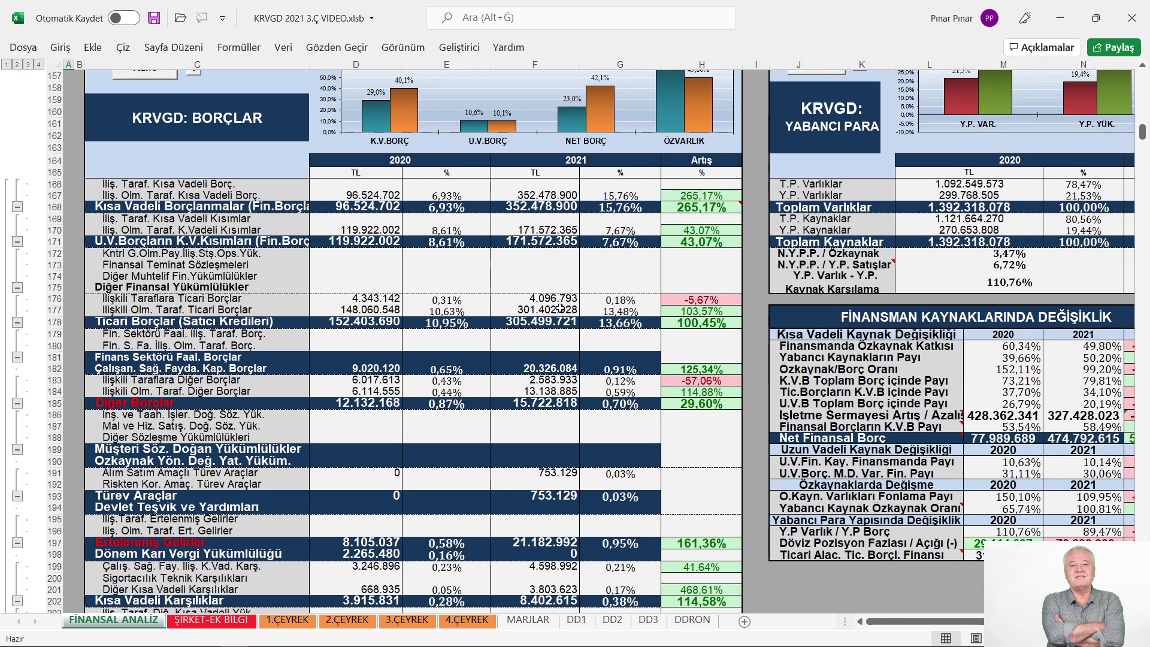
scroll(548, 295, up, 1)
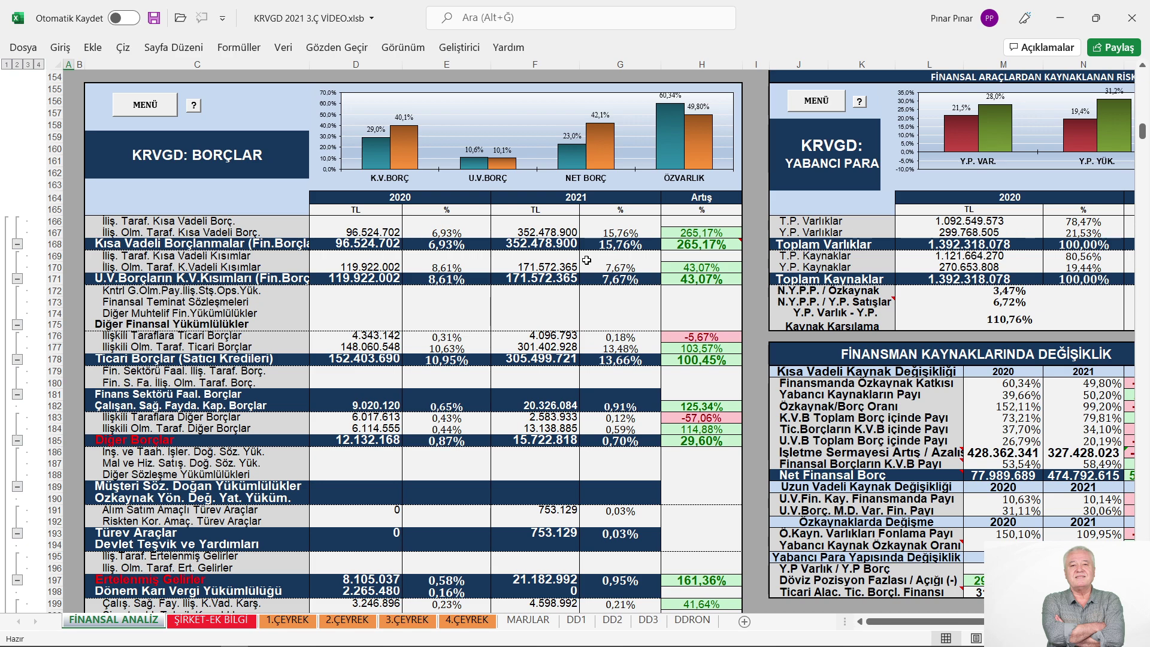
scroll(586, 260, down, 1)
scroll(586, 259, down, 3)
scroll(586, 261, down, 7)
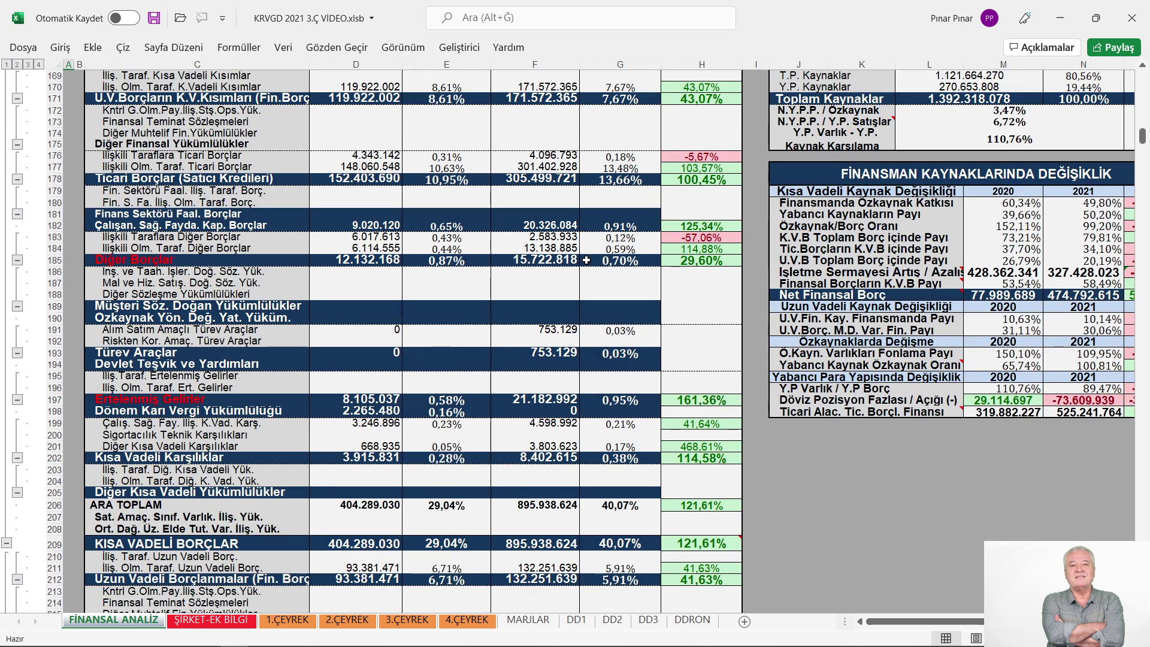
scroll(586, 260, down, 2)
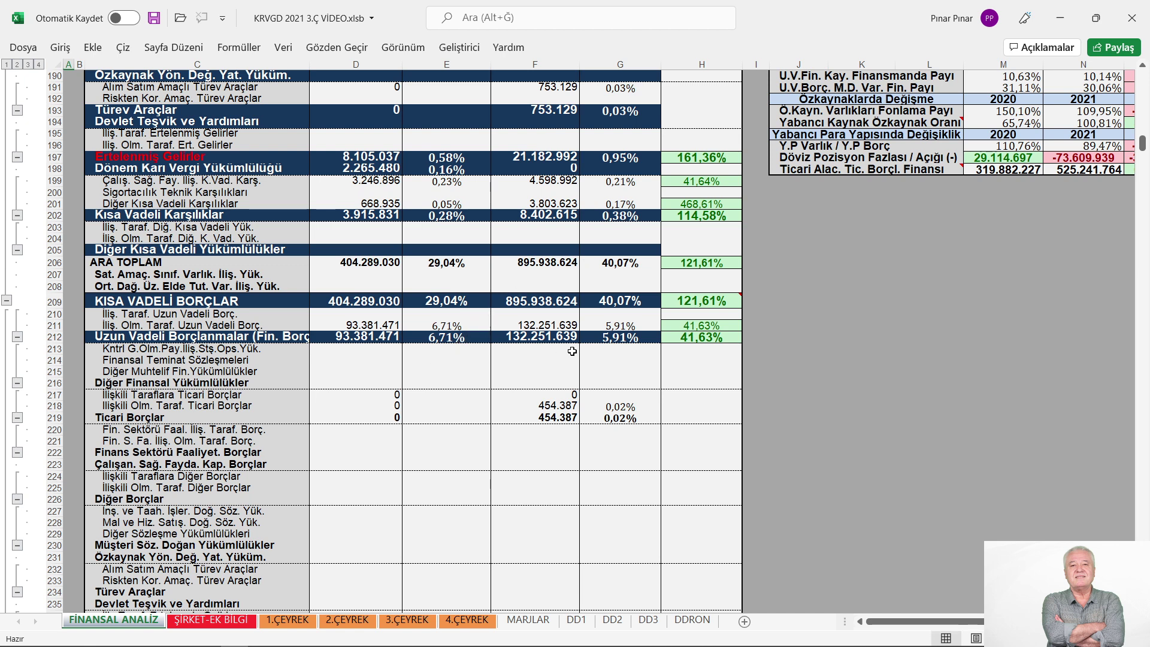
- Review the long-term debt items and the TOPLAM BORÇLAR, NET BORÇLAR, ÖZKAYNAKLAR and TOPLAM PASİFLER rows
scroll(636, 316, down, 9)
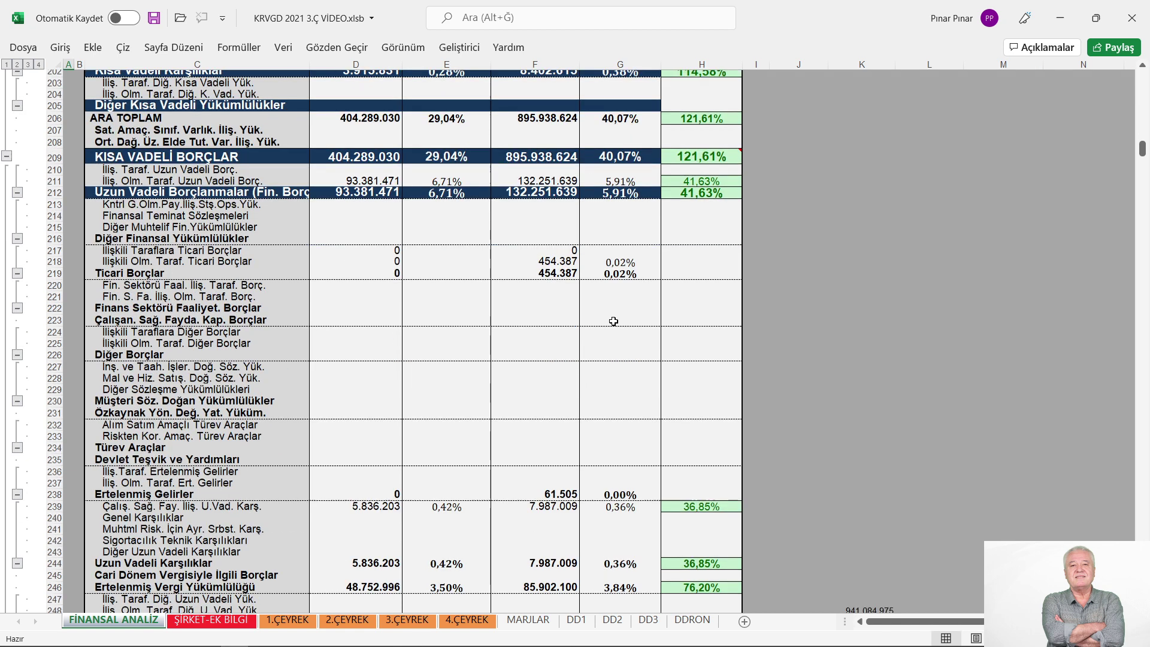
scroll(613, 321, down, 3)
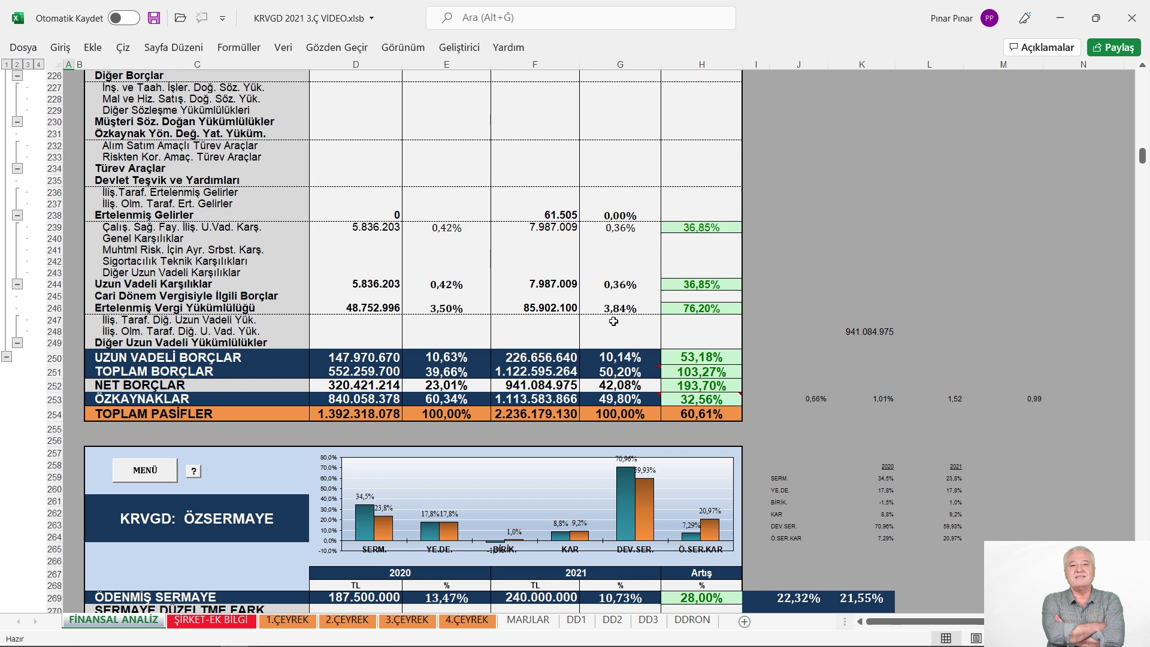
scroll(613, 321, down, 2)
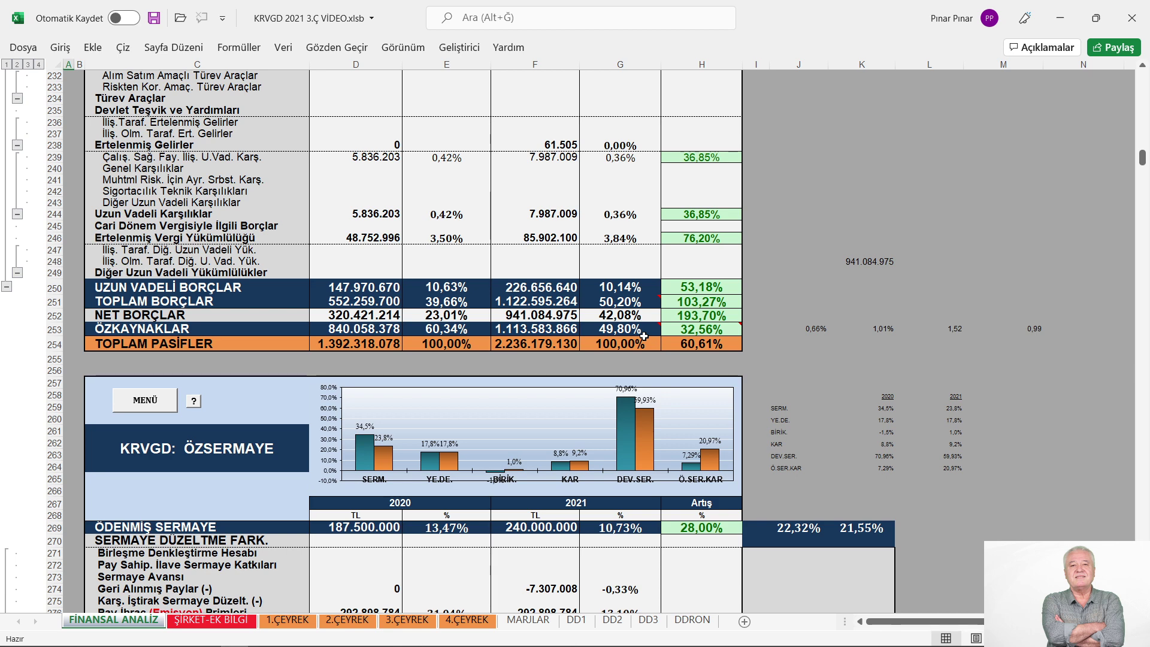
mouse_move(639, 333)
scroll(789, 347, down, 1)
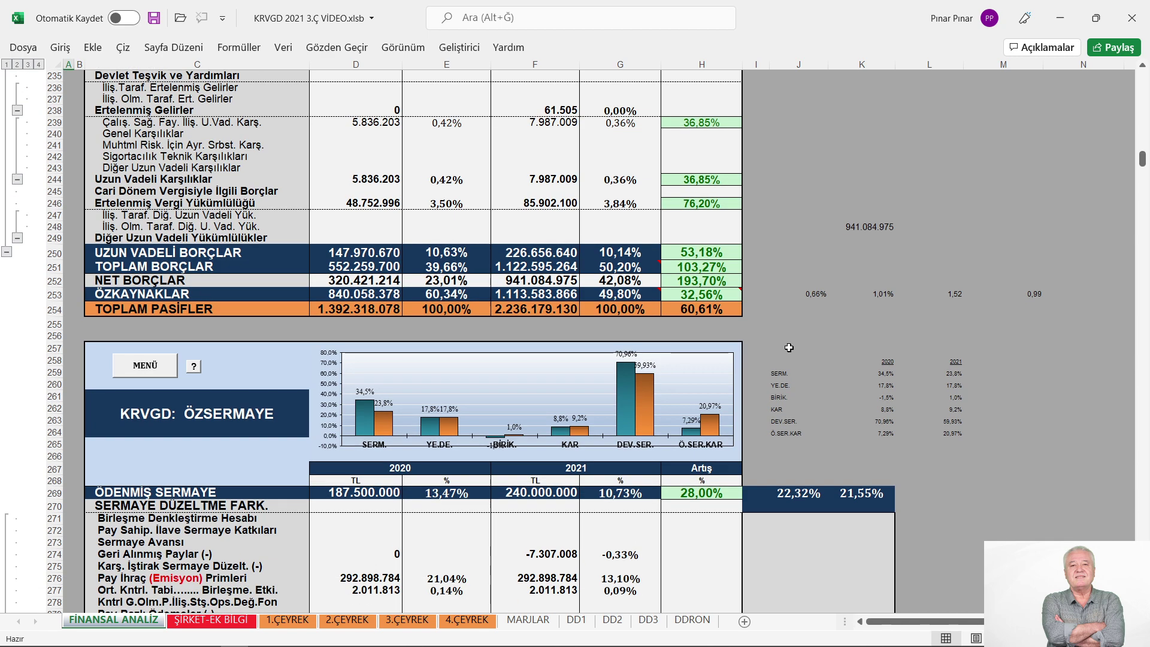
- Go back to the YABANCI PARA section beside the debts table and examine its foreign currency assets, liabilities and net position
scroll(788, 347, up, 15)
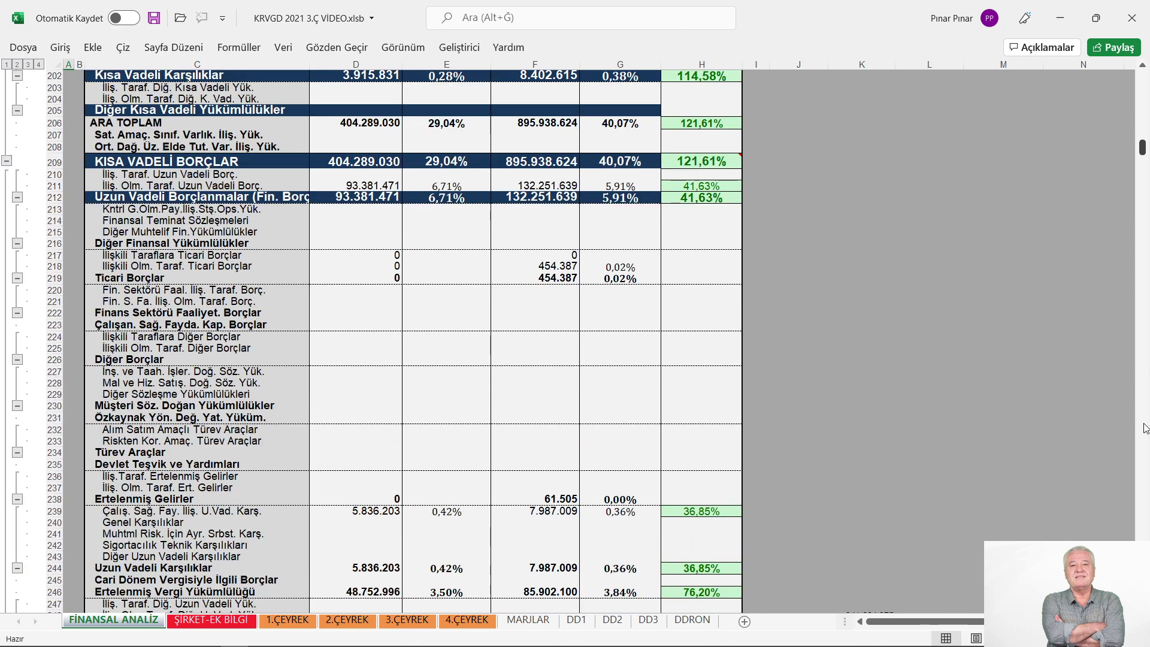
scroll(1144, 431, up, 13)
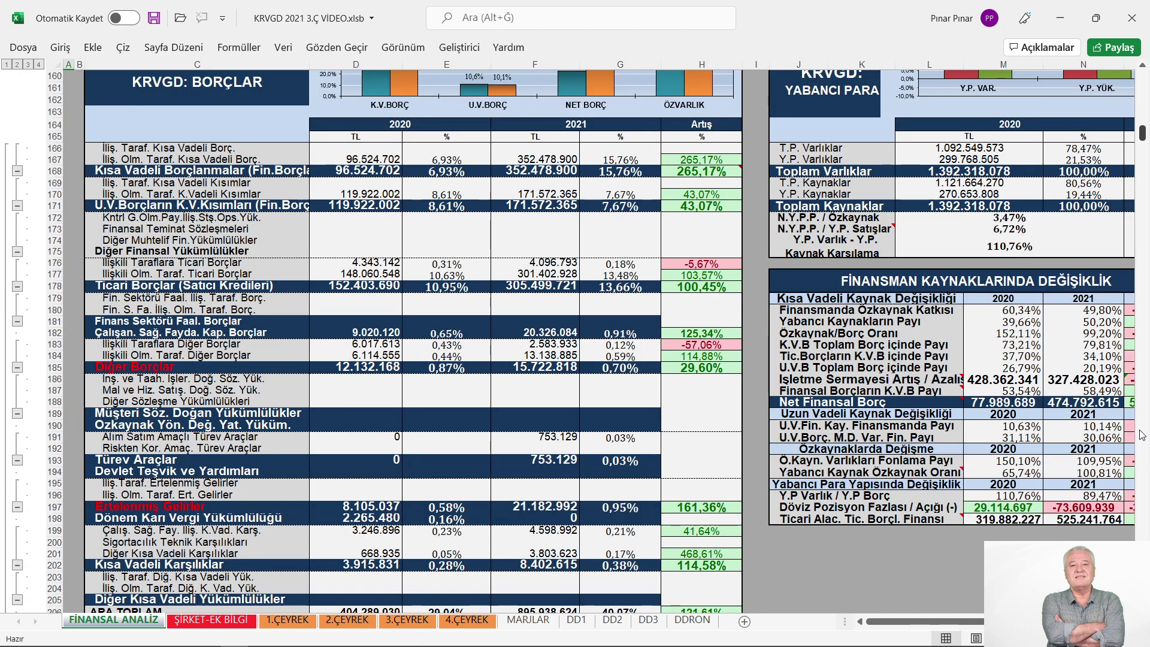
scroll(1142, 436, up, 3)
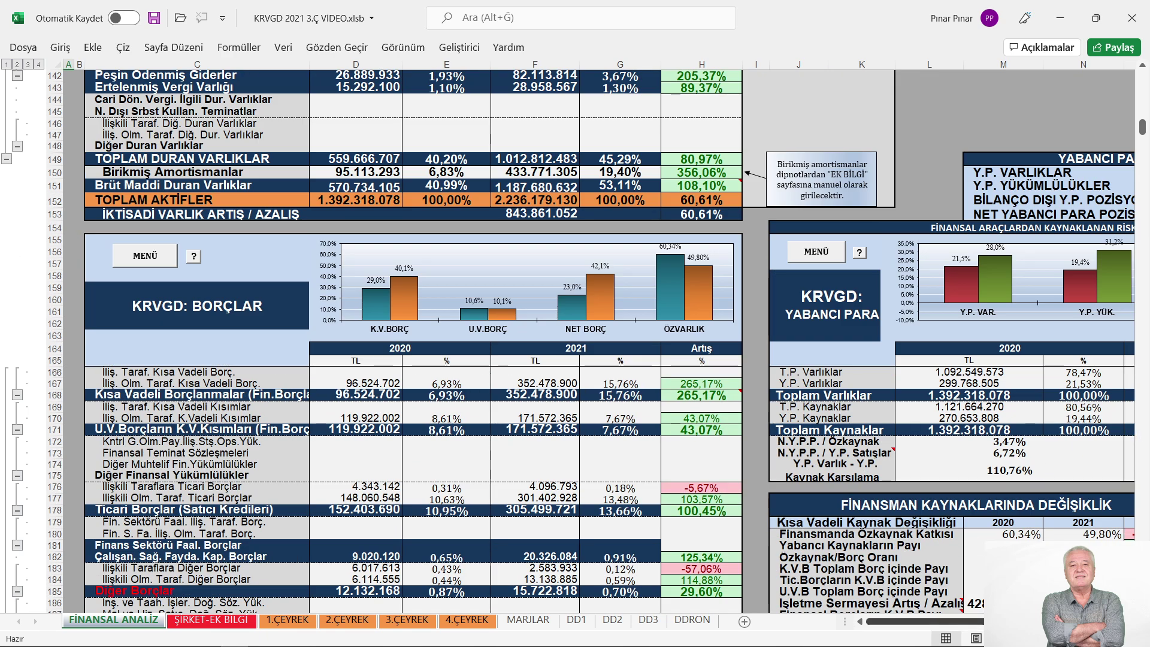
scroll(598, 341, right, 3)
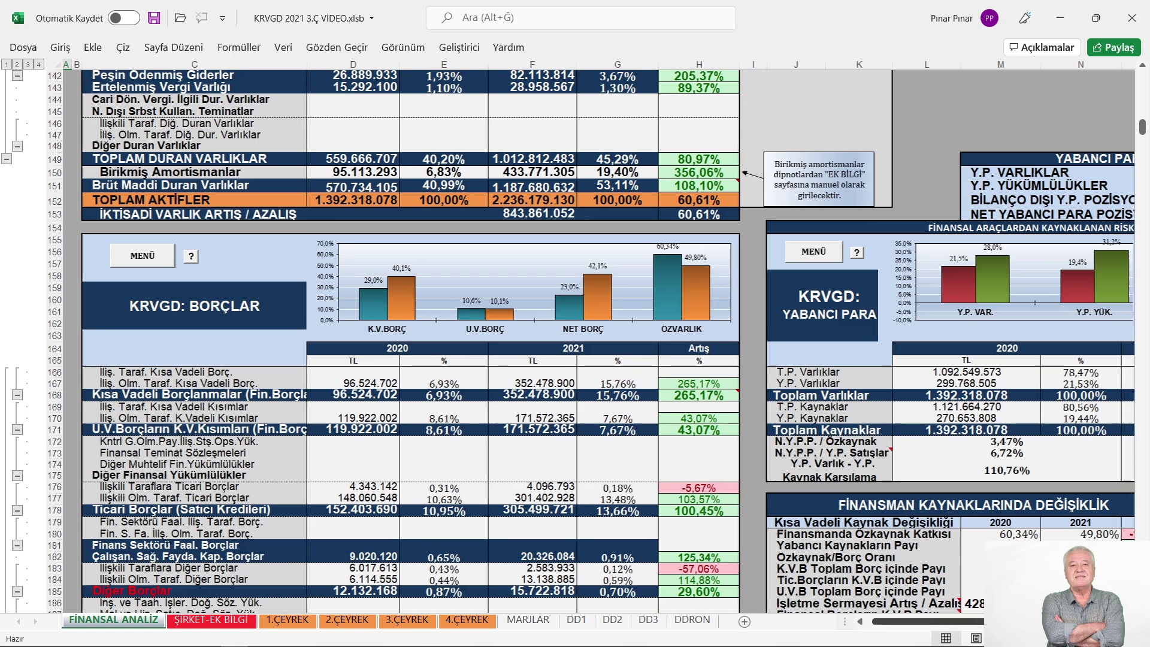
scroll(598, 341, right, 1)
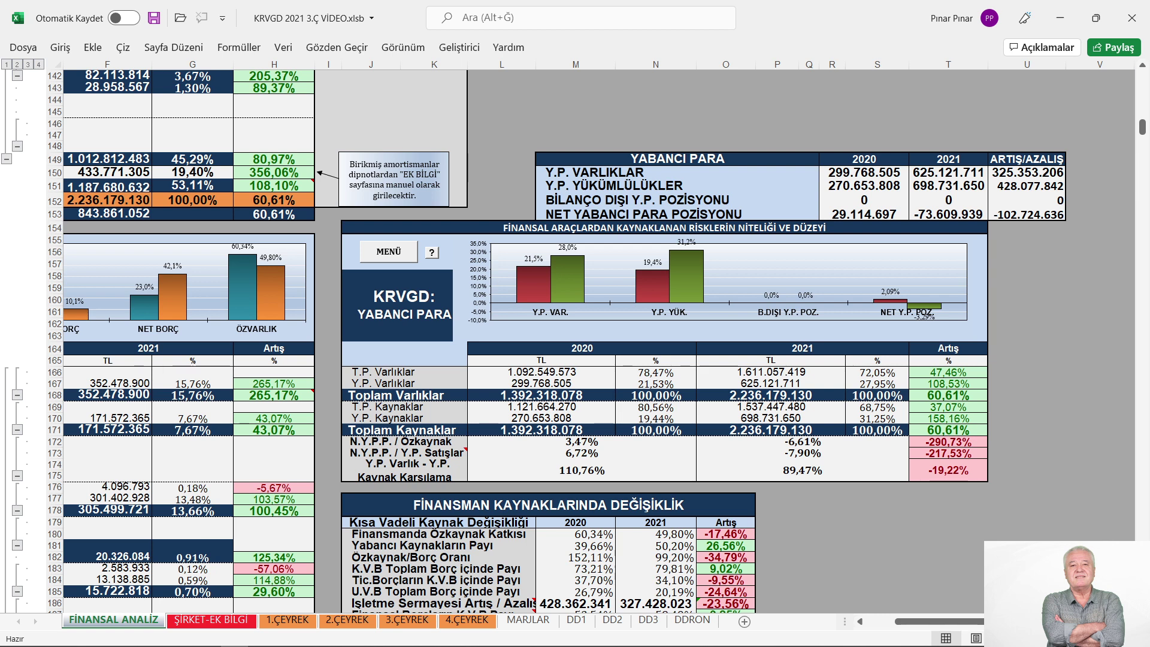
scroll(1062, 376, down, 1)
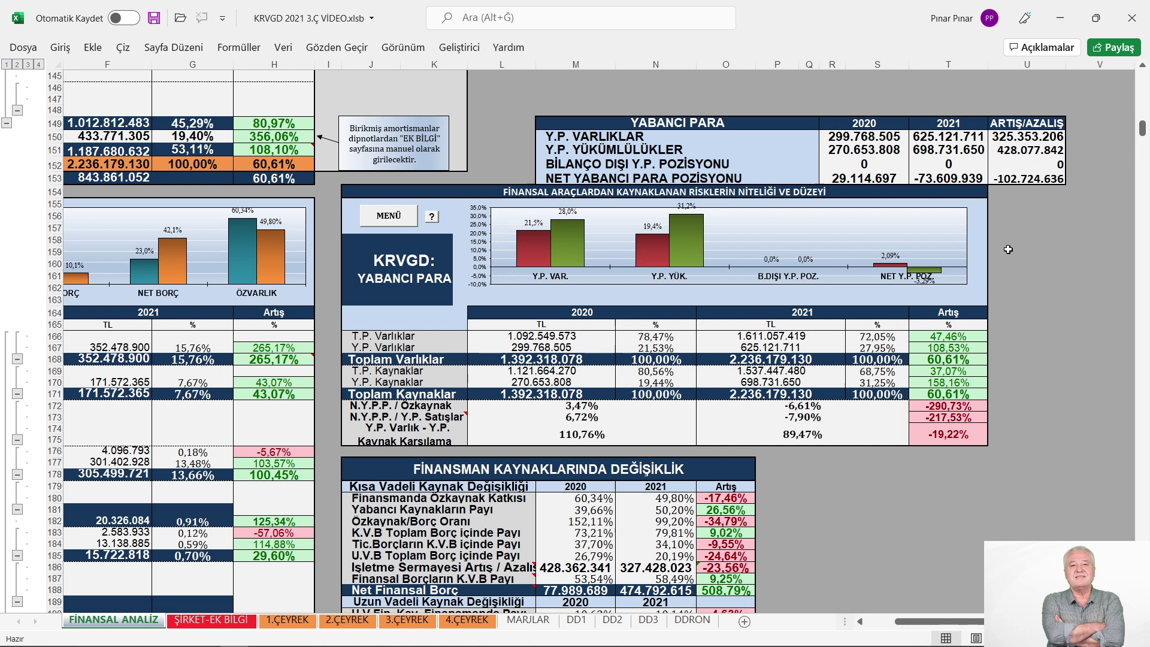
- Check the 3.ÇEYREK report sheet, then review the FİNANSMAN KAYNAKLARINDA DEĞİŞİKLİK table on the FİNANSAL ANALİZ sheet
click(400, 620)
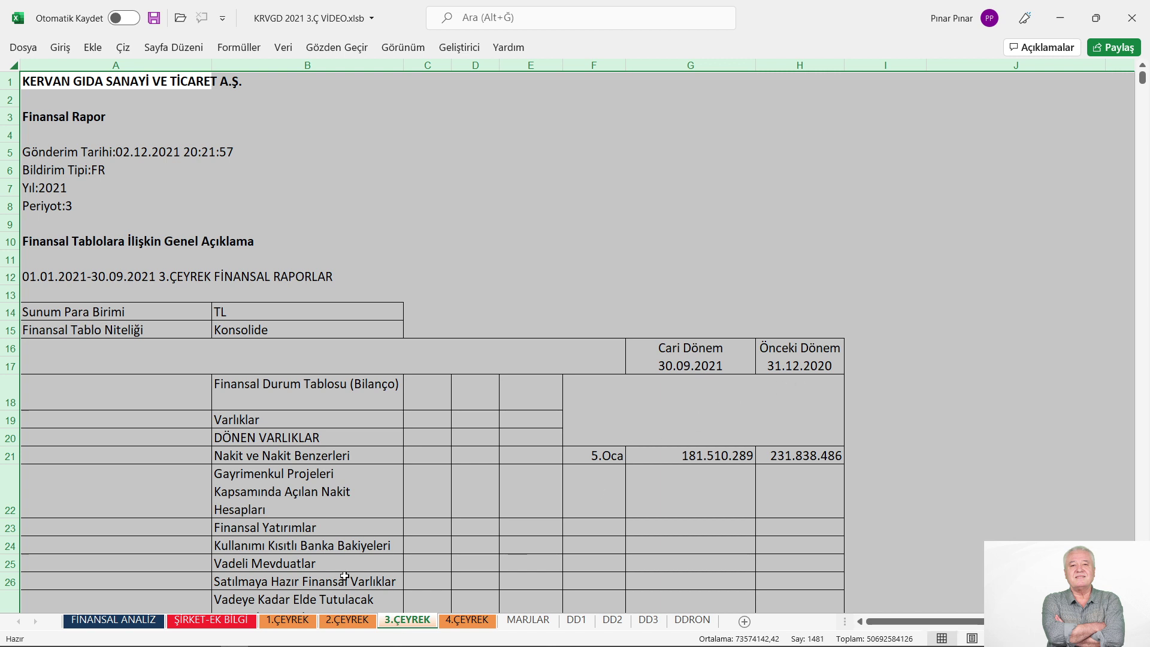
click(133, 623)
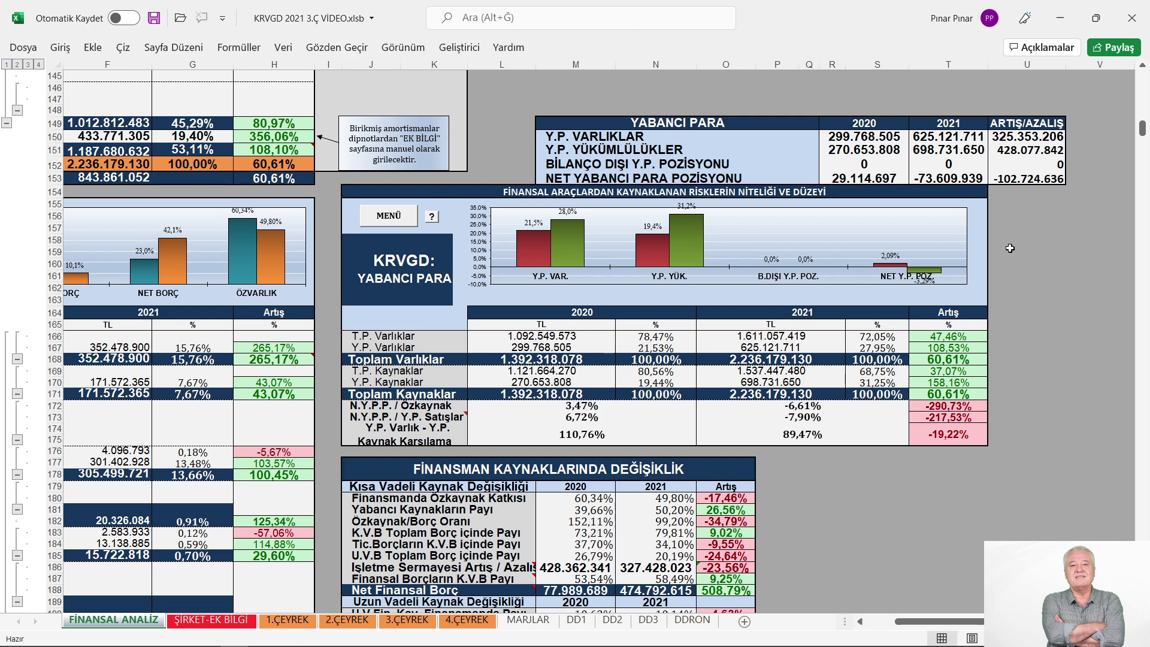
scroll(1010, 248, down, 3)
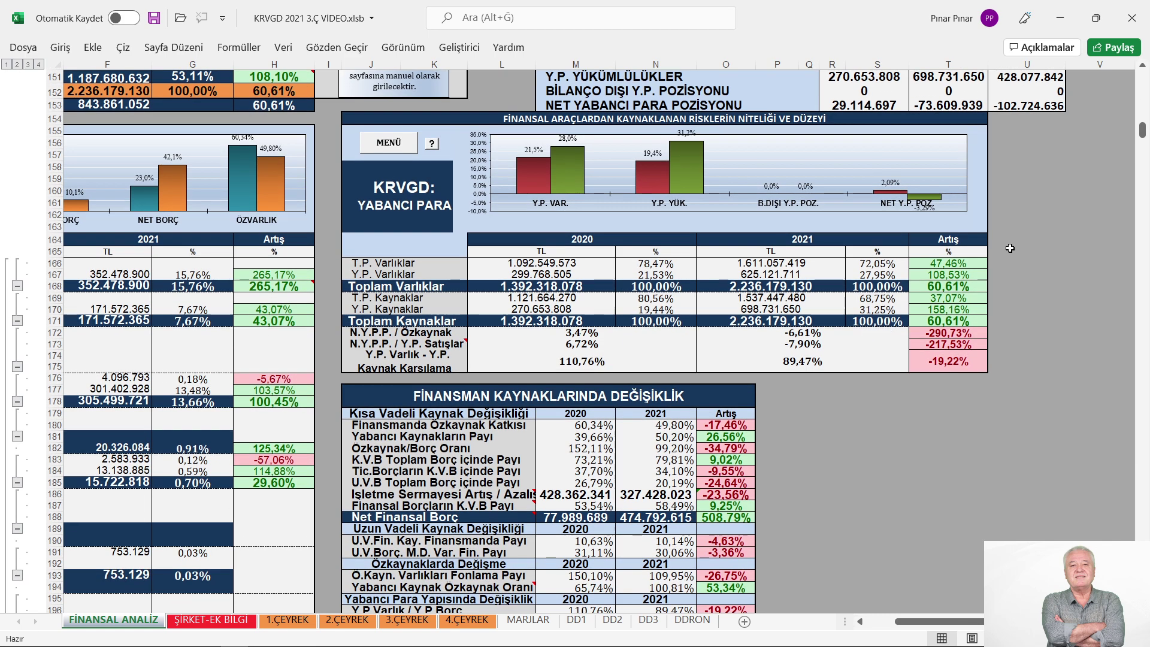
scroll(1009, 248, down, 4)
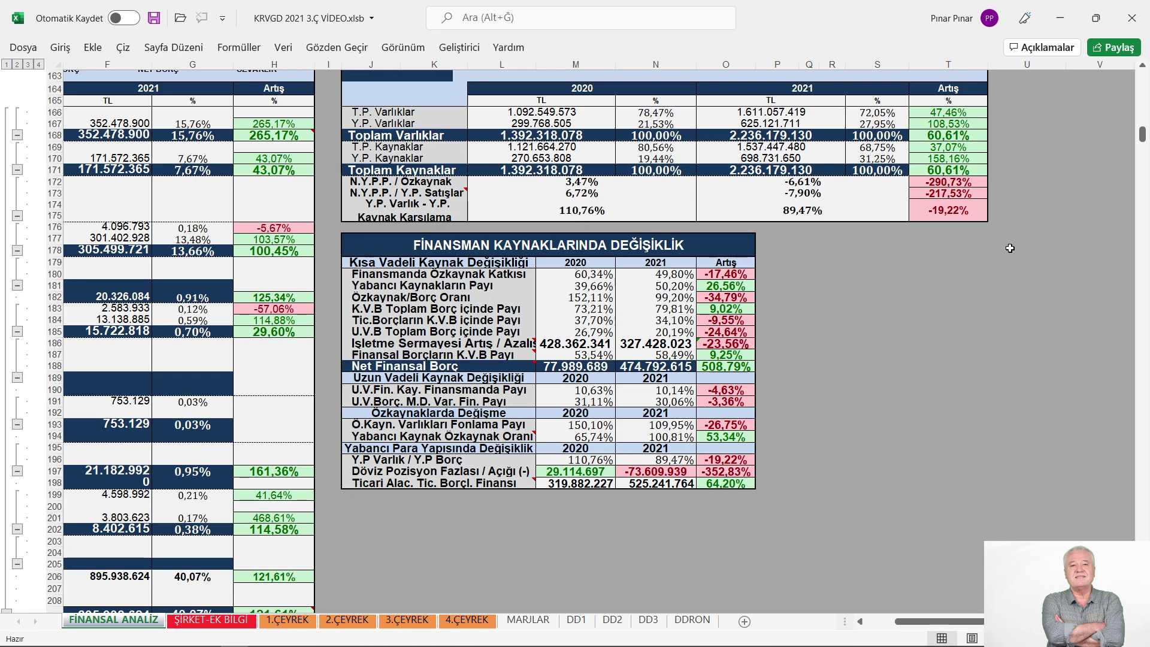
scroll(1002, 252, down, 1)
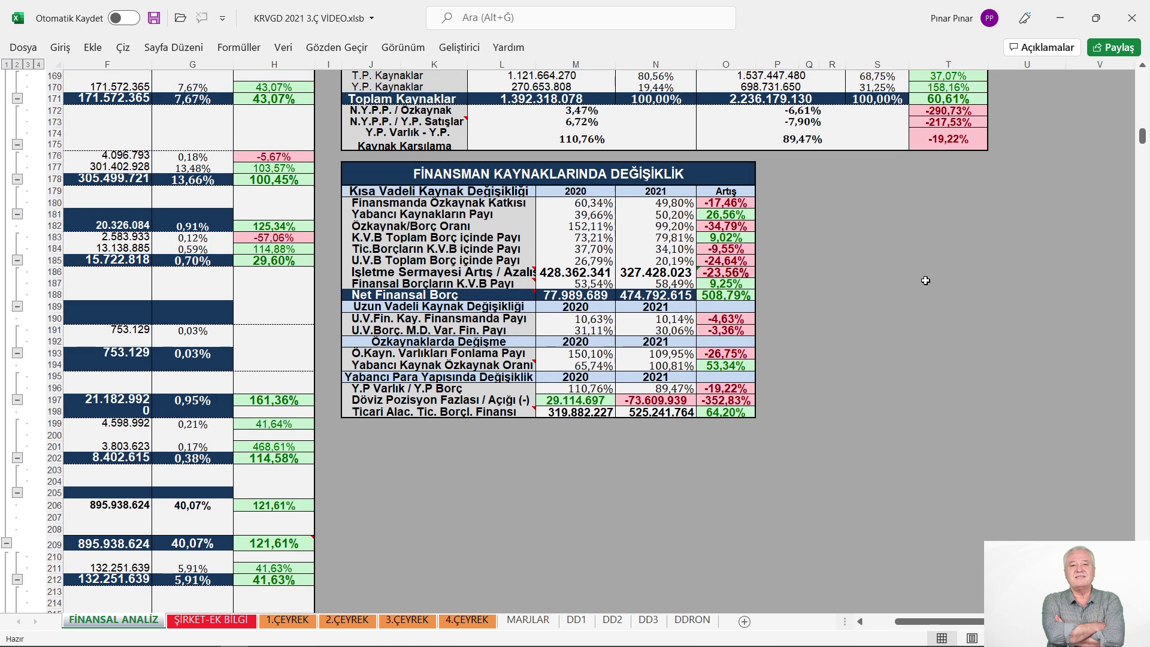
- Finish reading the FİNANSMAN KAYNAKLARINDA DEĞİŞİKLİK table, then examine the chart and equity items in the ÖZSERMAYE section
scroll(925, 280, down, 1)
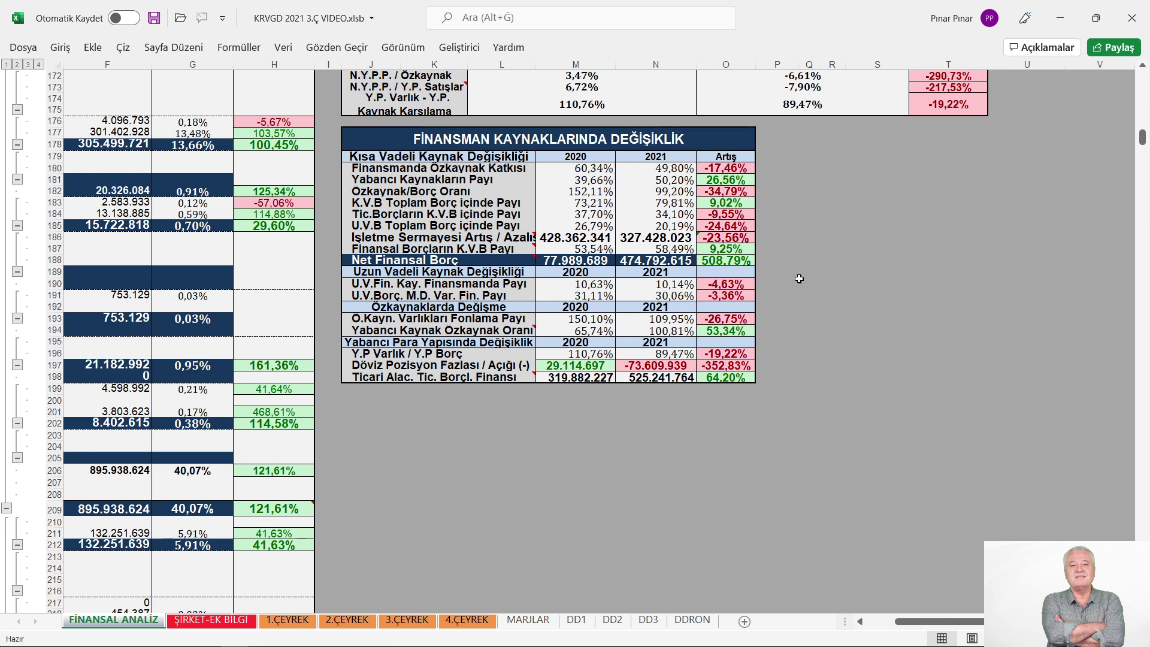
scroll(799, 279, down, 2)
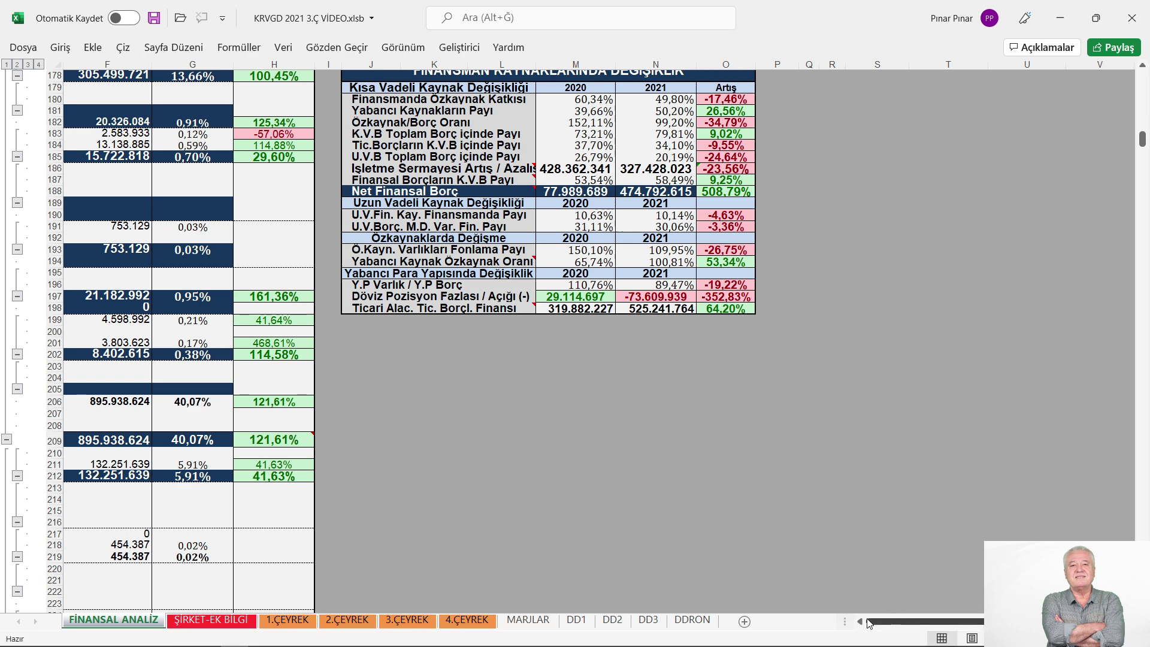
click(871, 621)
scroll(604, 409, down, 3)
scroll(604, 409, down, 19)
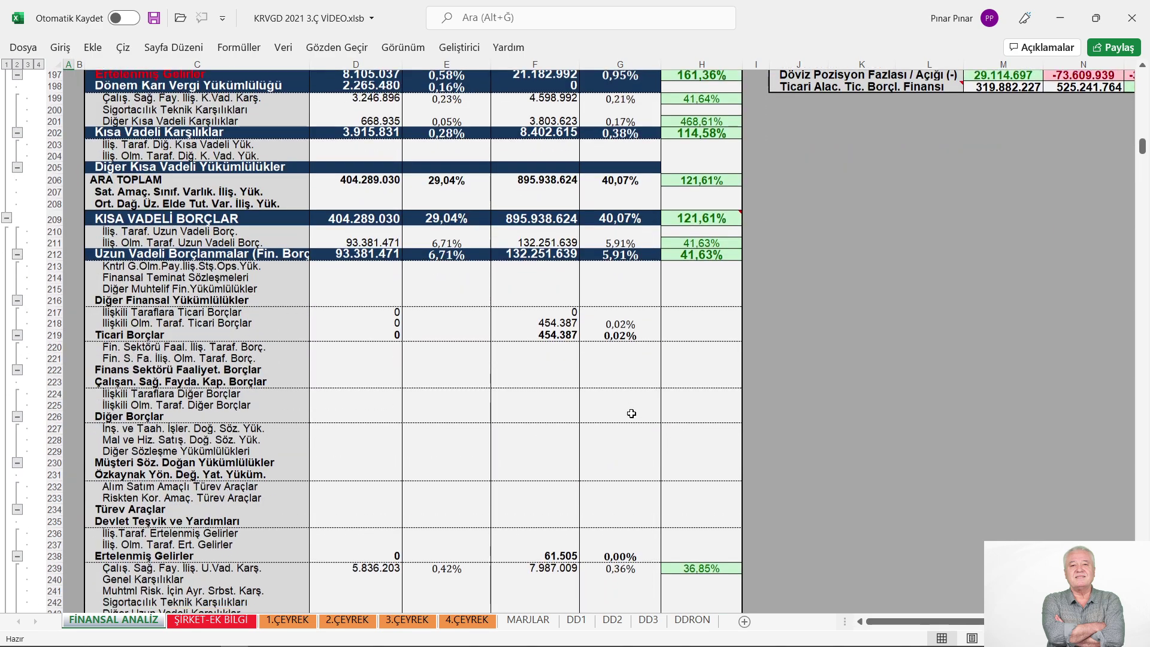
scroll(631, 418, down, 4)
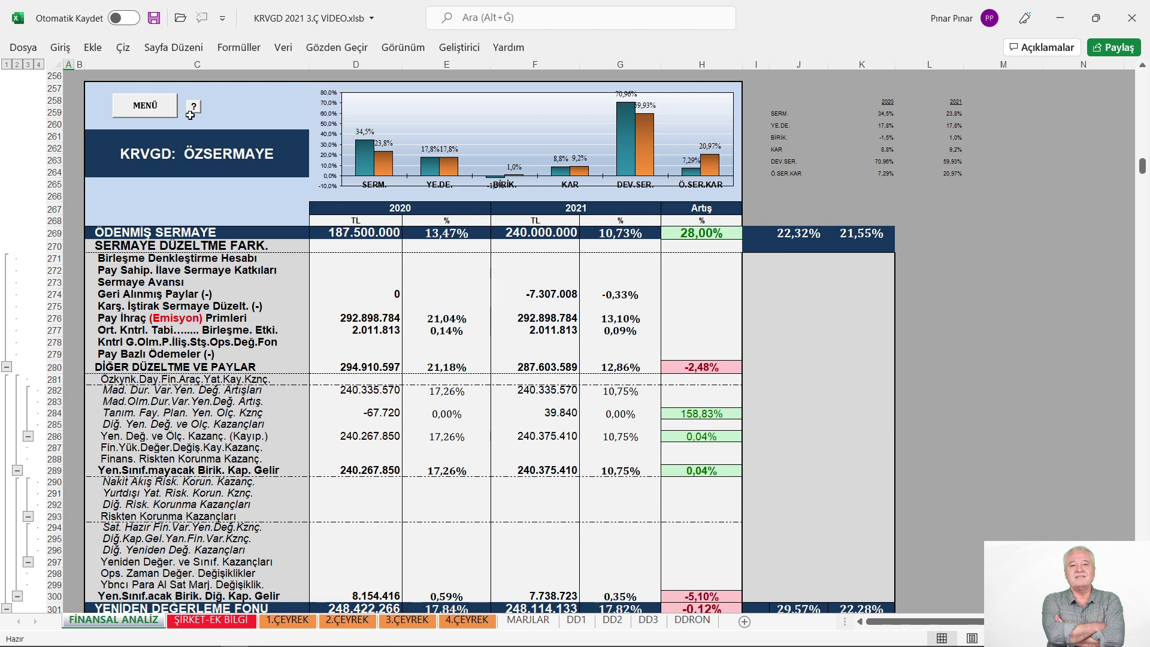
- Return to the main menu area and examine the ŞİRKET KARLILIĞININ OLUŞUMU and ORTAK KARLILIĞININ OLUŞUMU diagrams beside it
click(149, 107)
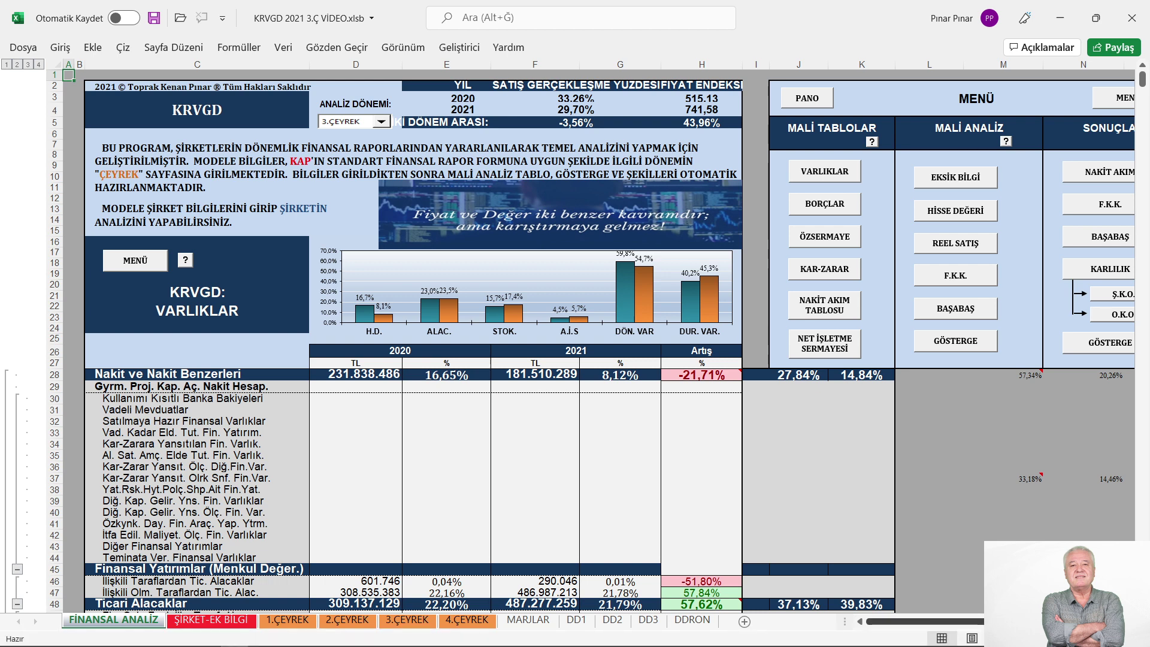
scroll(599, 335, right, 6)
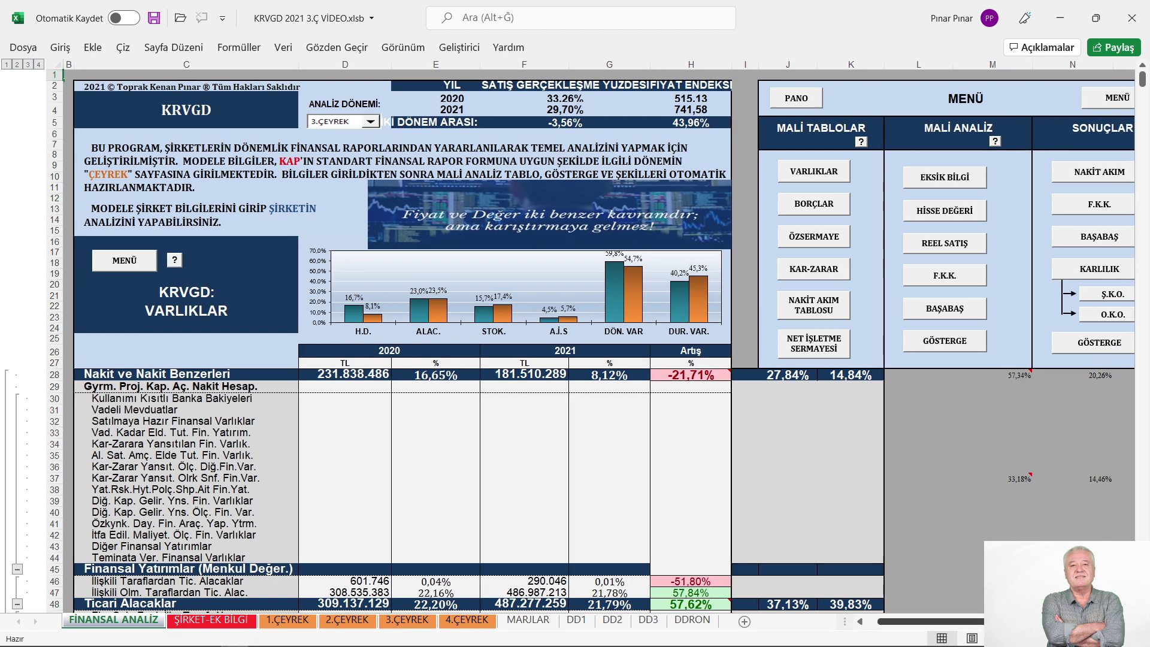
scroll(599, 335, right, 10)
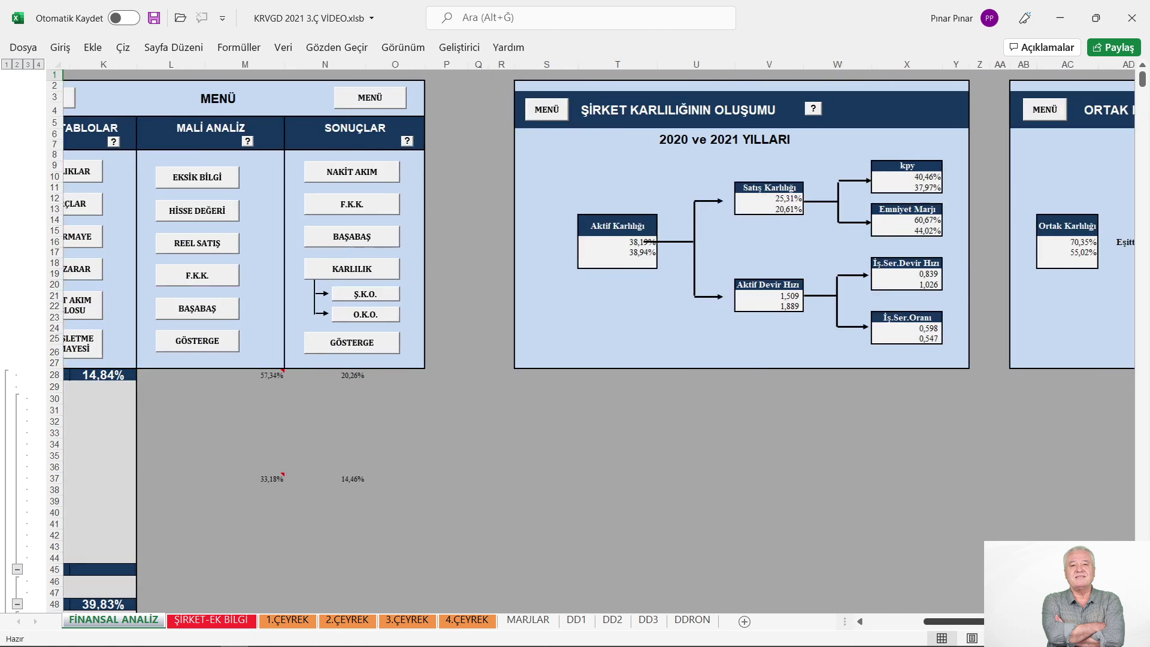
scroll(775, 448, right, 2)
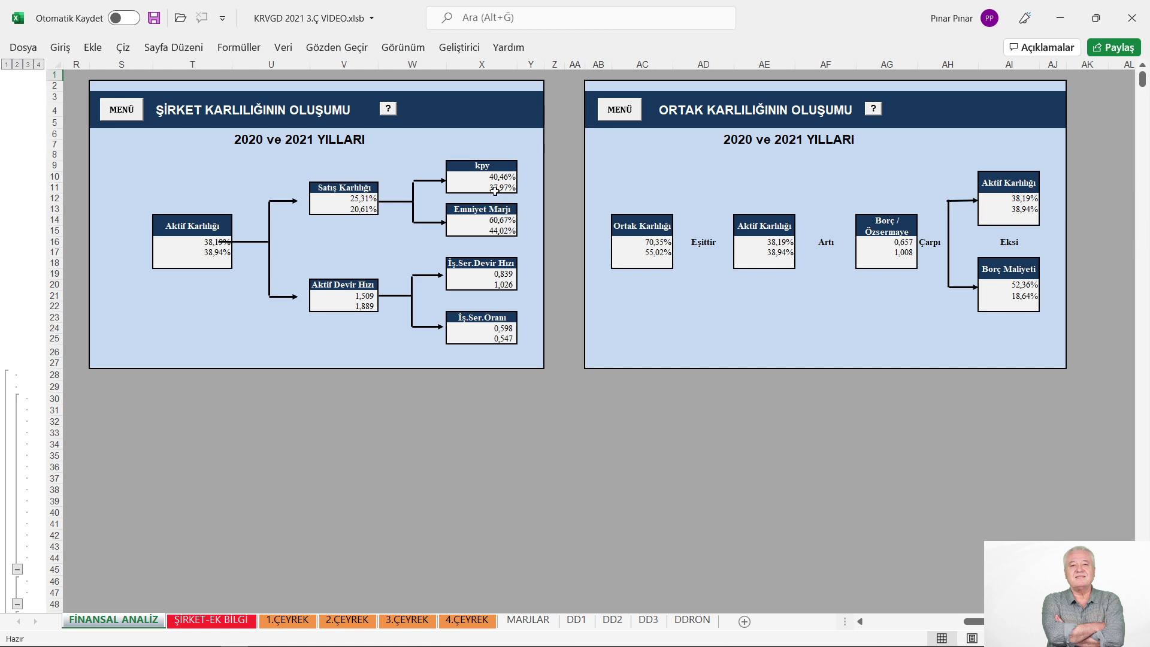
- Go back to the main menu and open the KAR - ZARAR section to view its charts and income statement
click(872, 623)
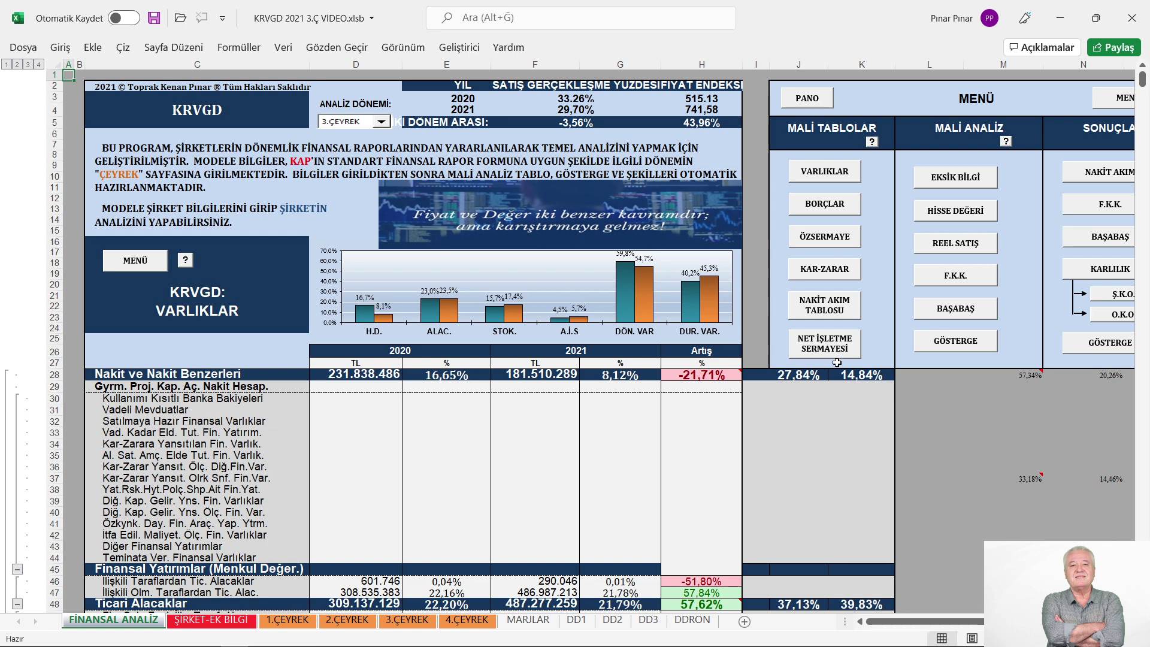
click(810, 271)
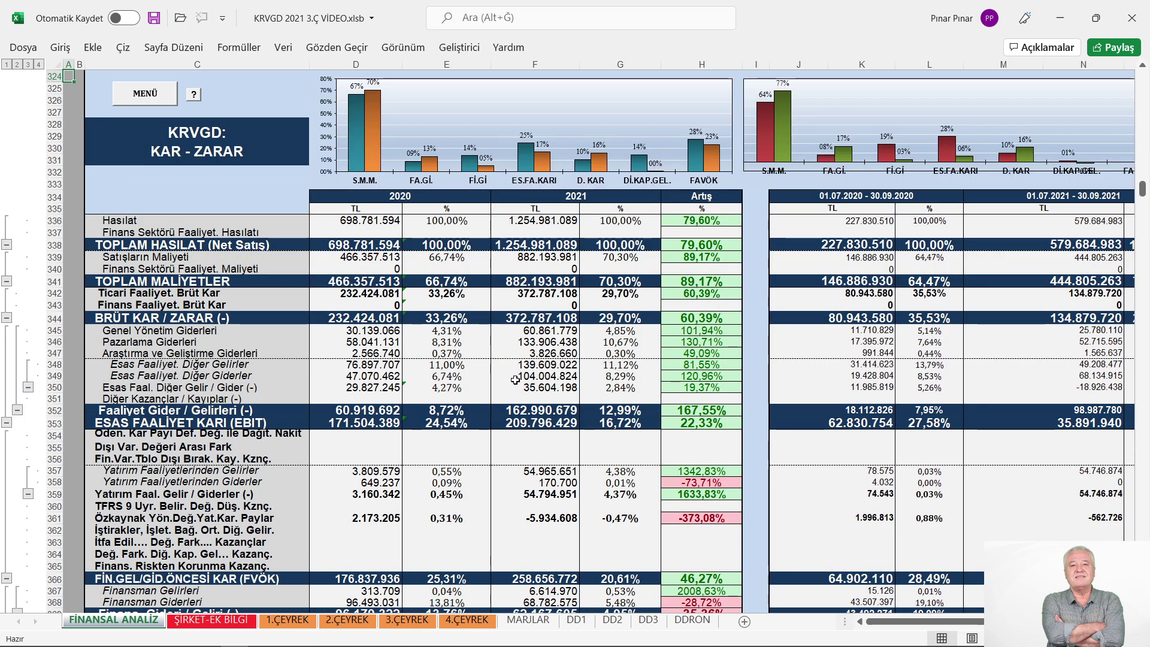
scroll(515, 380, up, 1)
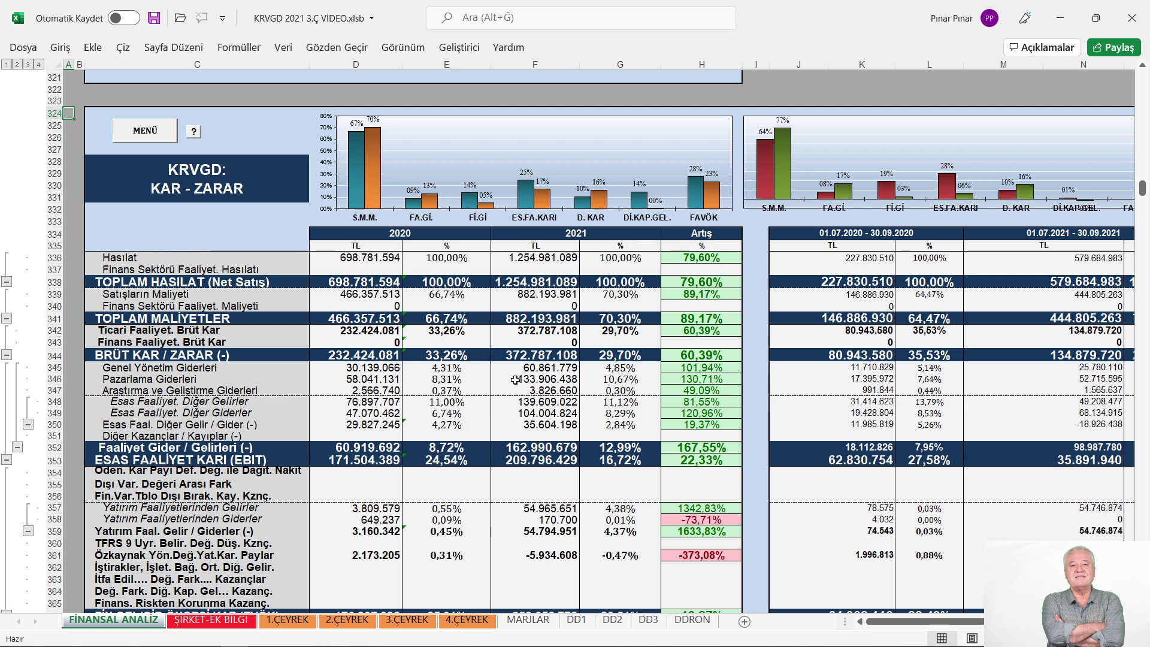